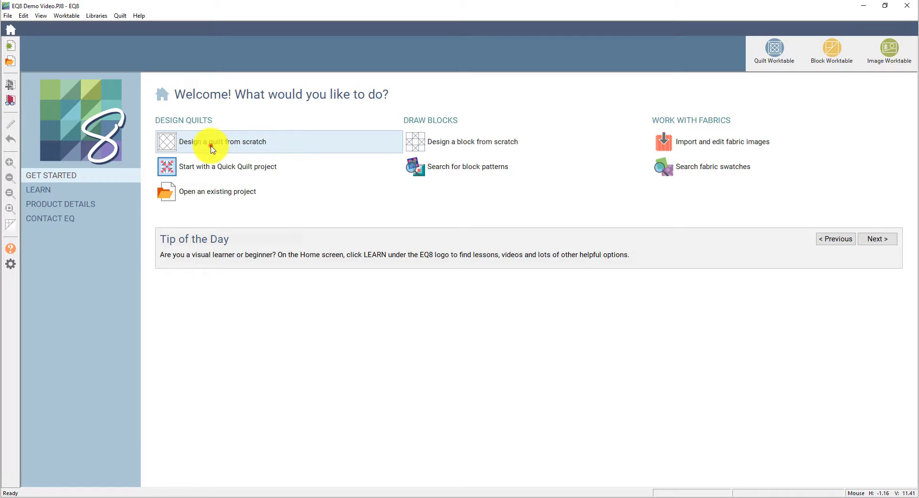
Step: Start designing a quilt from scratch with the Horizontal layout style
click(211, 147)
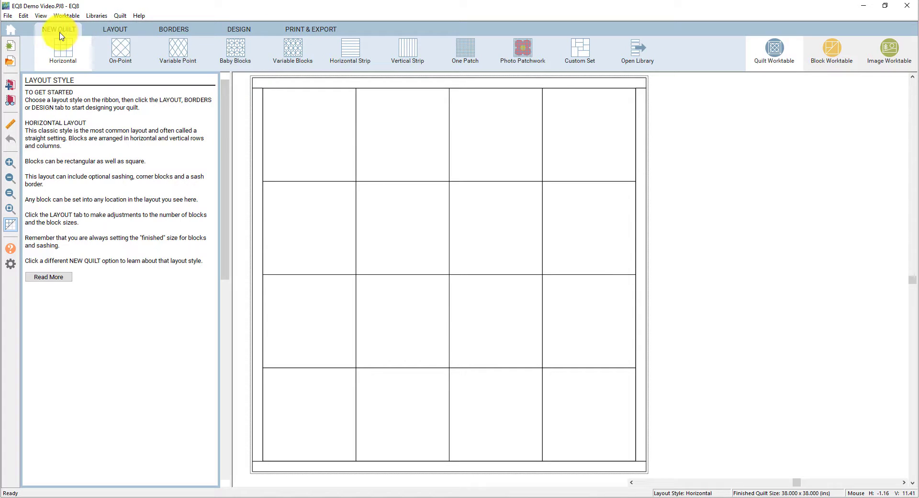
click(59, 31)
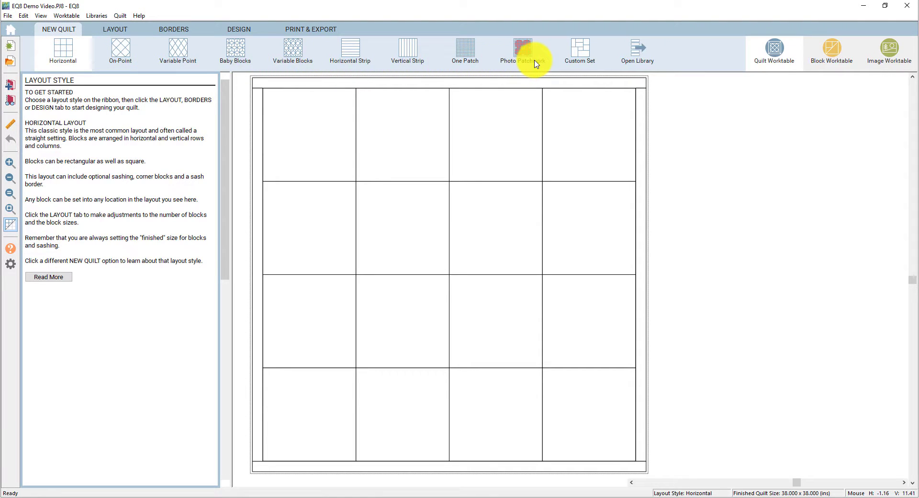
click(68, 53)
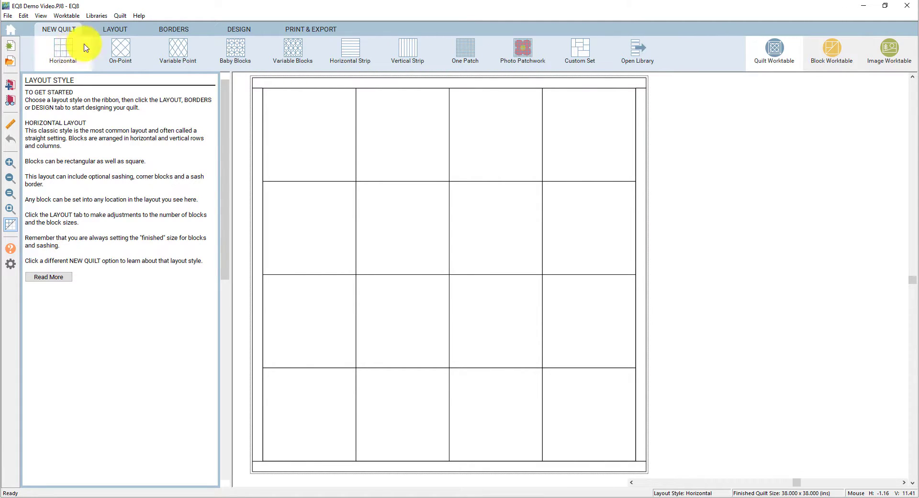
Step: Set the quilt layout to 5 blocks horizontally and 5 blocks vertically
click(122, 32)
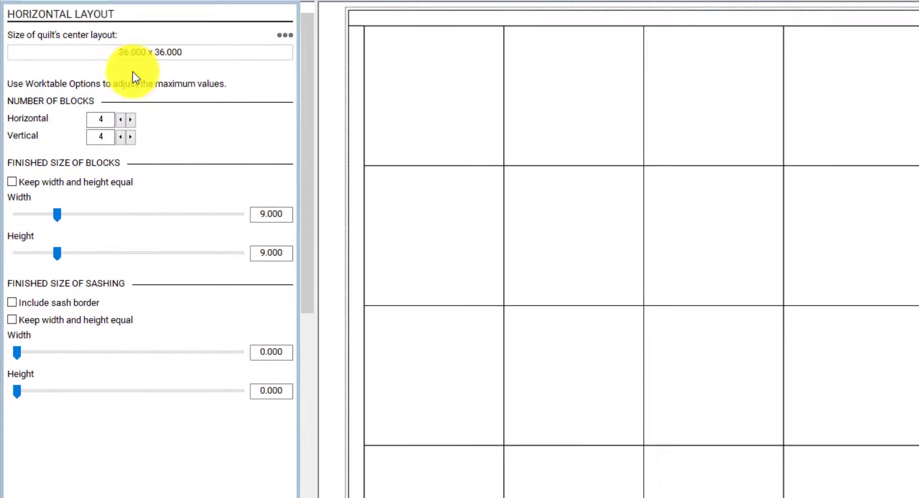
click(132, 120)
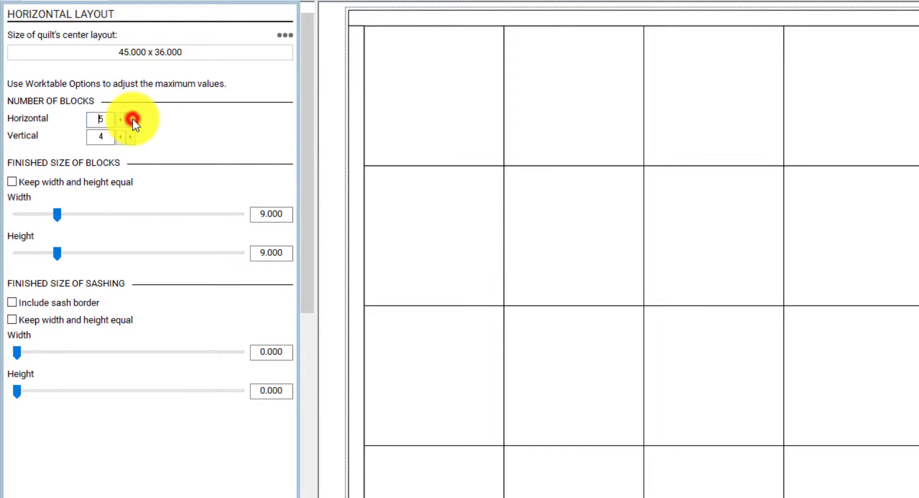
click(133, 138)
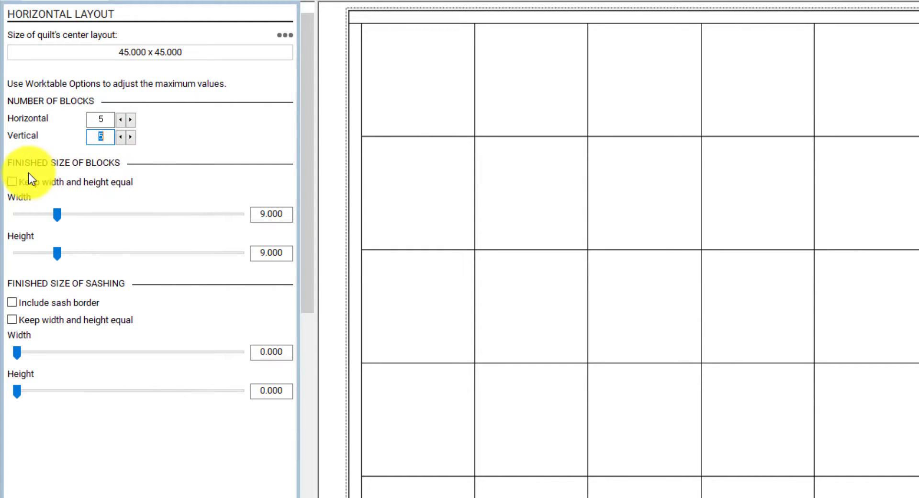
Step: Keep the finished block width and height equal and set the block size to 12 inches
click(13, 183)
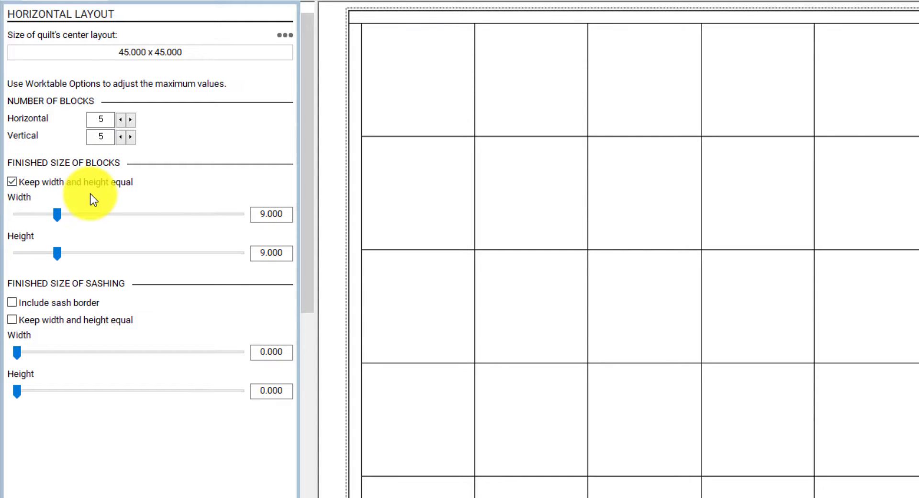
double_click(258, 213)
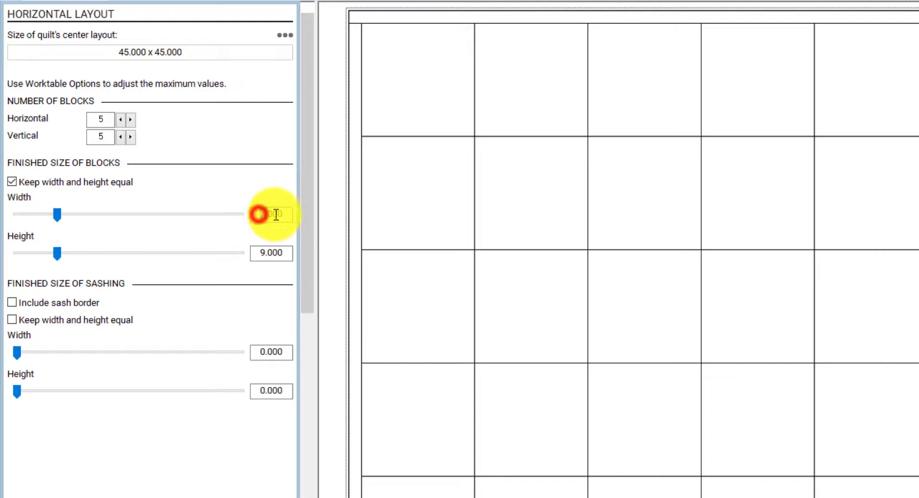
text(12)
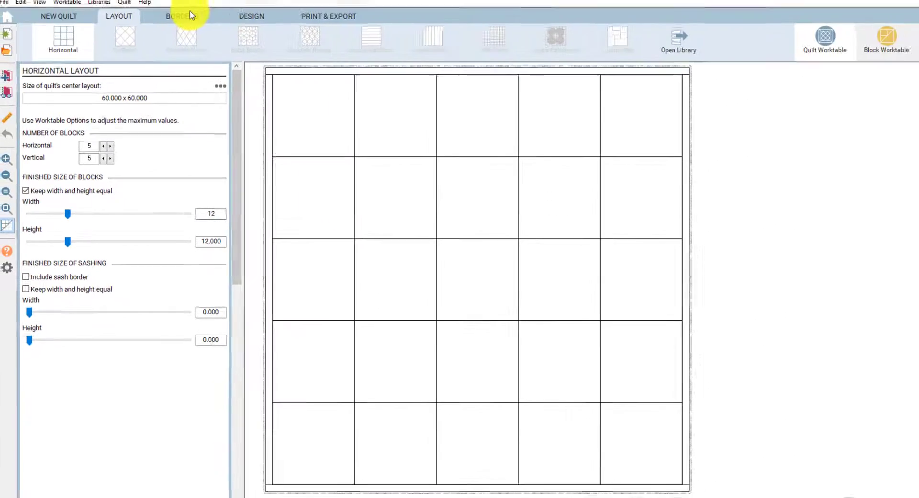
Step: Look through the available border styles and apply Points Out to the quilt's first border
click(191, 18)
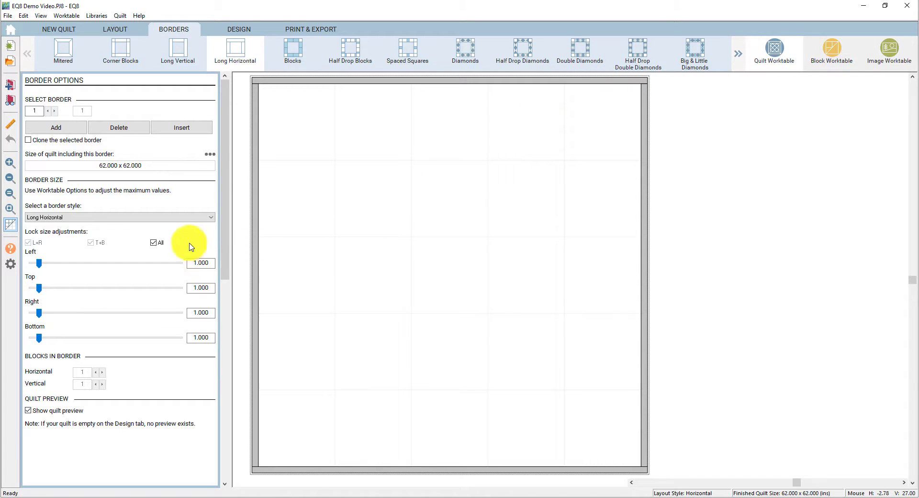
click(211, 218)
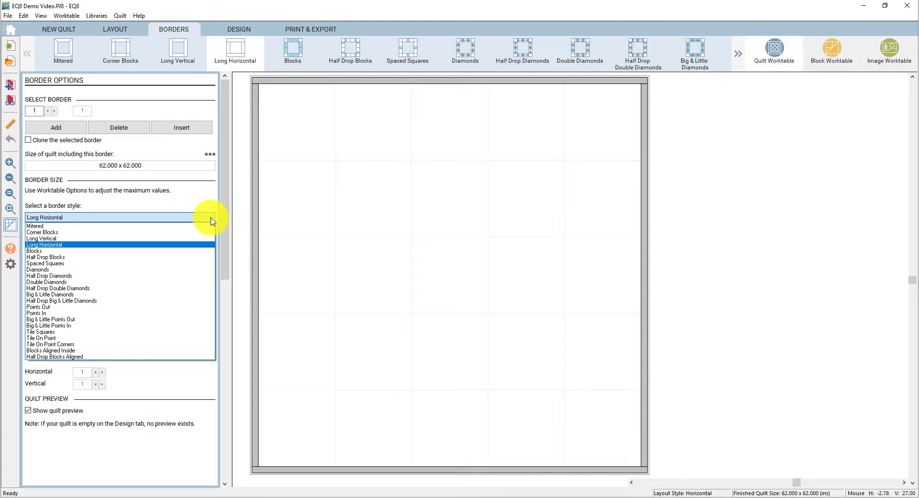
click(211, 219)
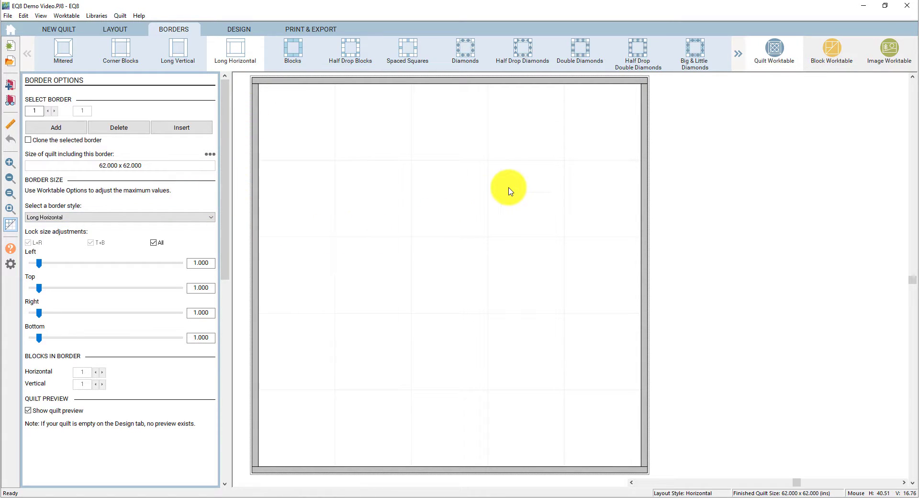
click(738, 55)
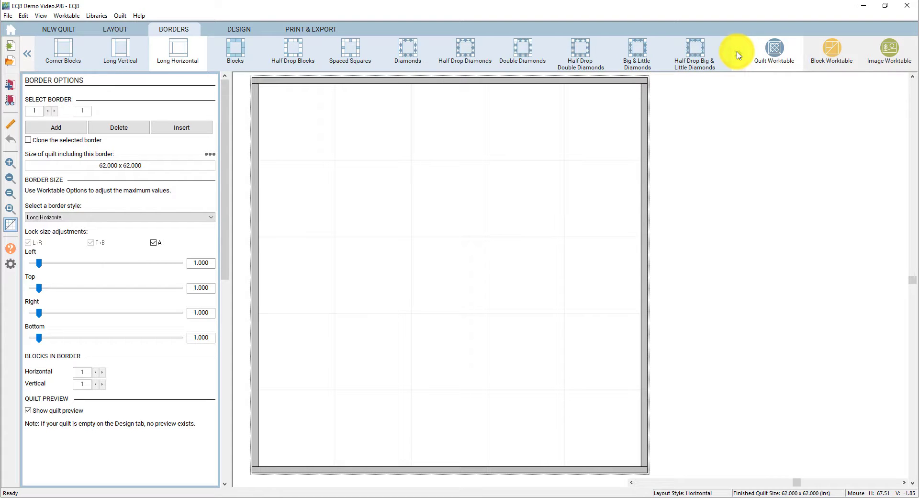
click(738, 55)
click(738, 55)
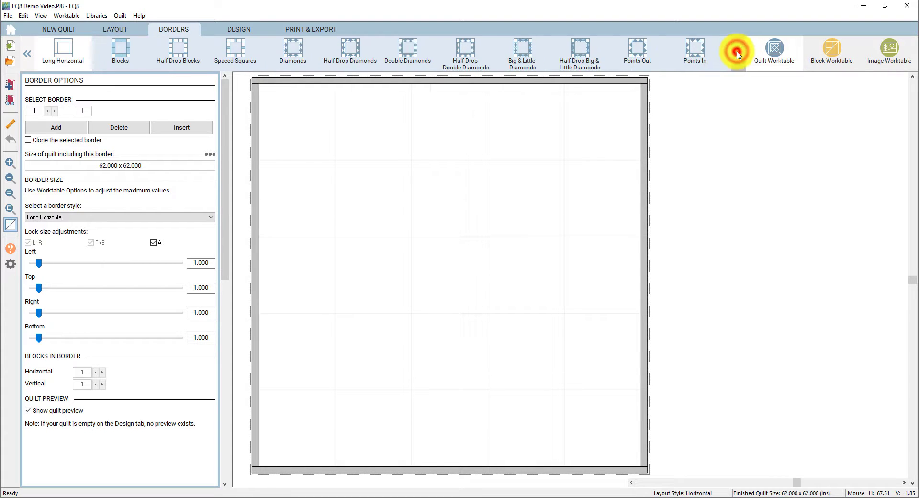
click(738, 55)
click(588, 56)
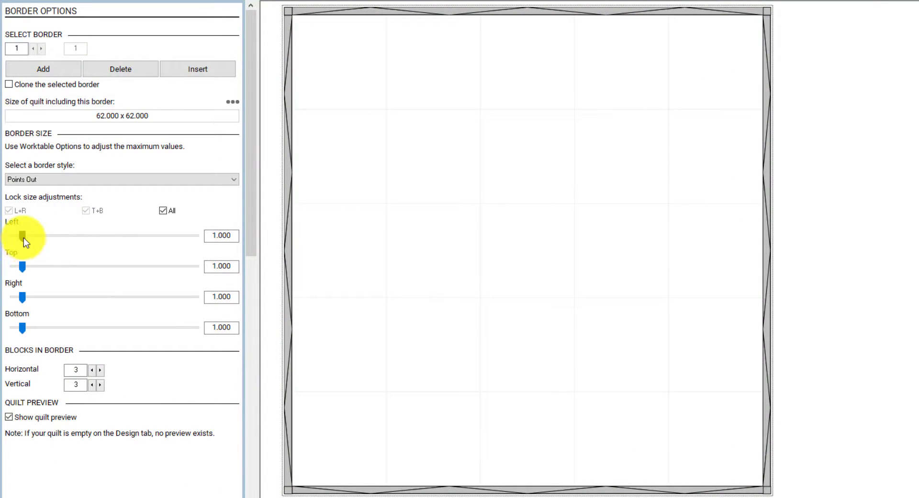
Step: Set the first border to 4.000 inches on all sides, with 5 horizontal and 5 vertical blocks in it
drag(24, 238, 67, 235)
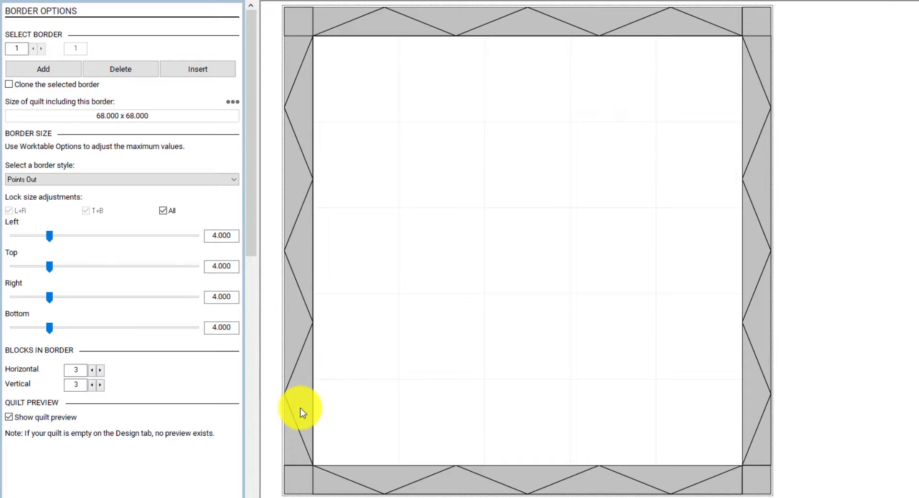
click(100, 370)
click(100, 370)
click(101, 384)
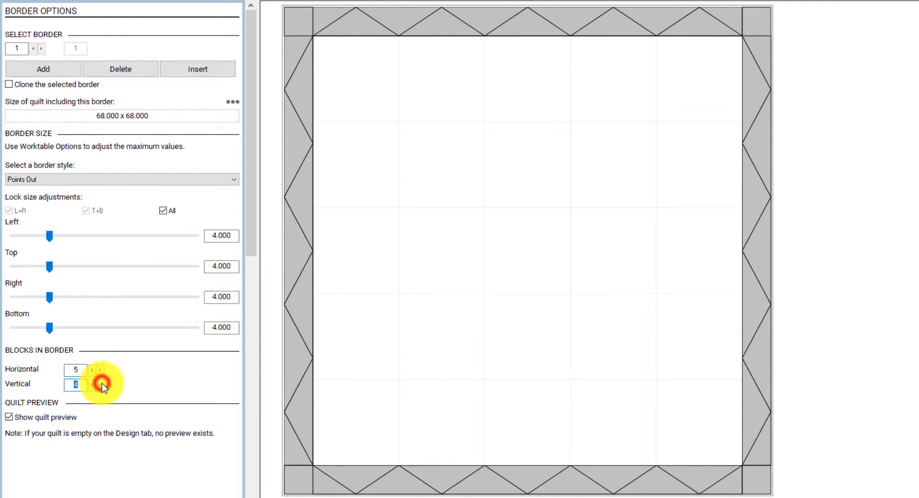
click(101, 384)
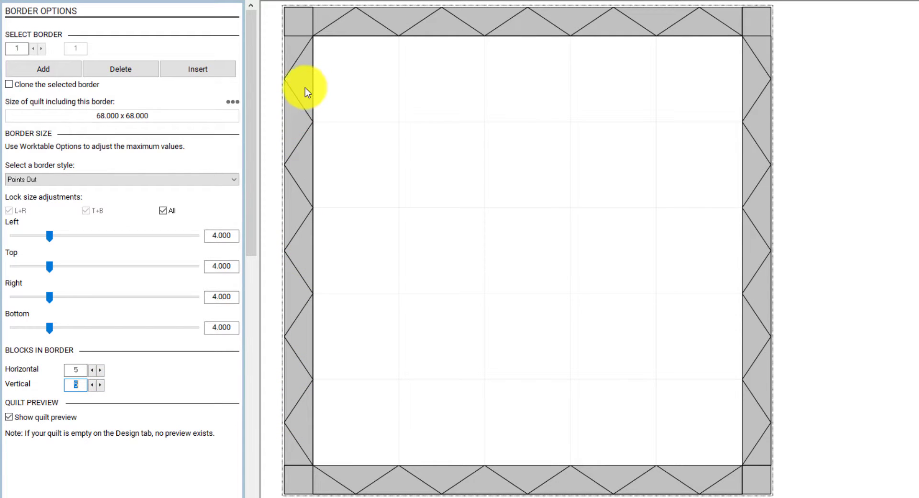
Step: Add a second, Long Horizontal border and set it to 4.000 inches on all sides
click(36, 70)
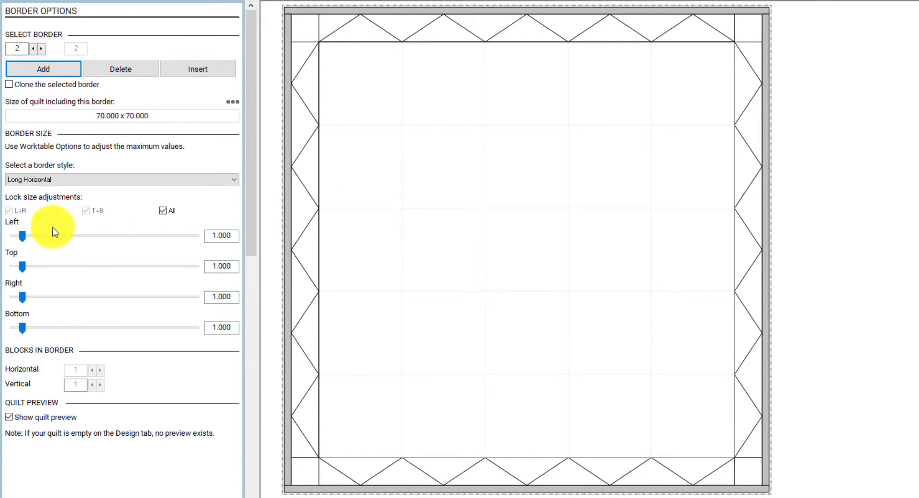
mouse_move(25, 237)
mouse_down()
mouse_move(50, 234)
mouse_move(38, 234)
mouse_up()
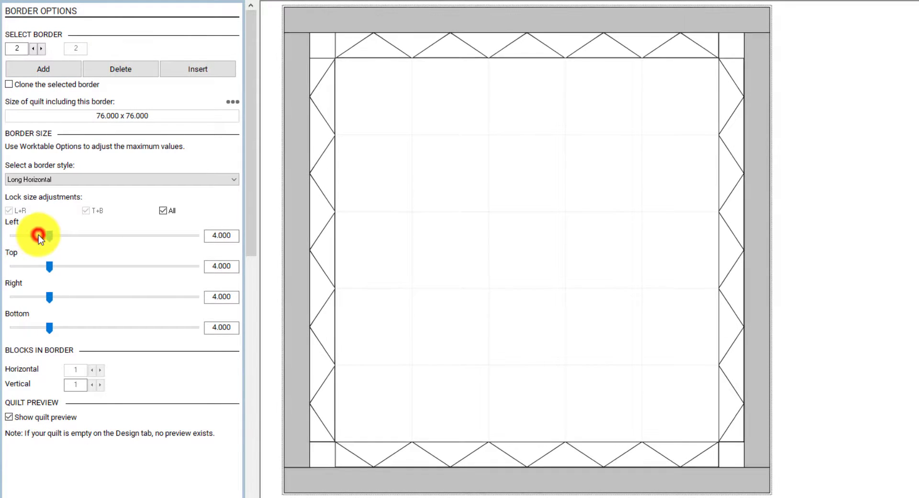
Step: Add a third border in the Mitered style and set it to 0.250 inches on all sides
click(51, 68)
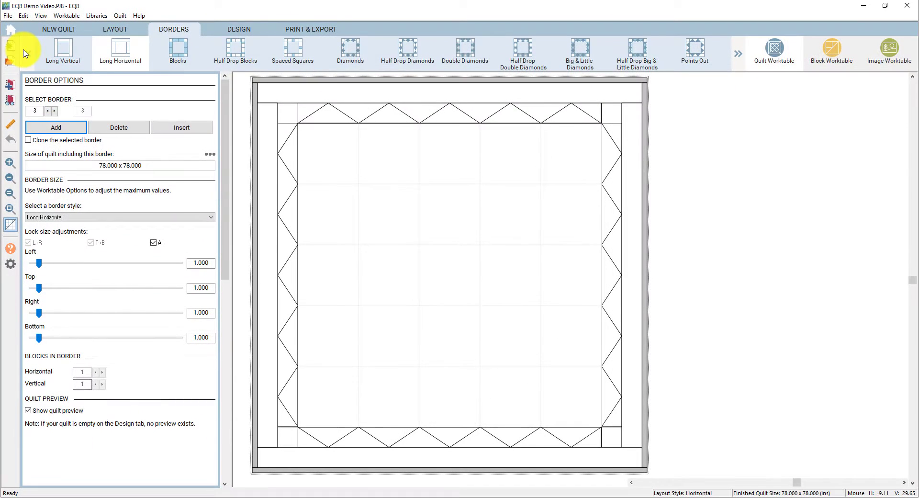
click(25, 53)
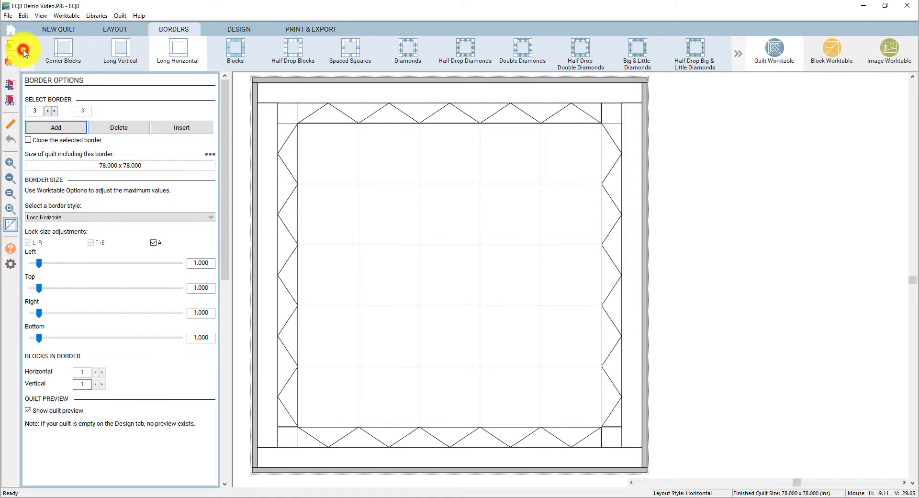
click(25, 53)
click(63, 49)
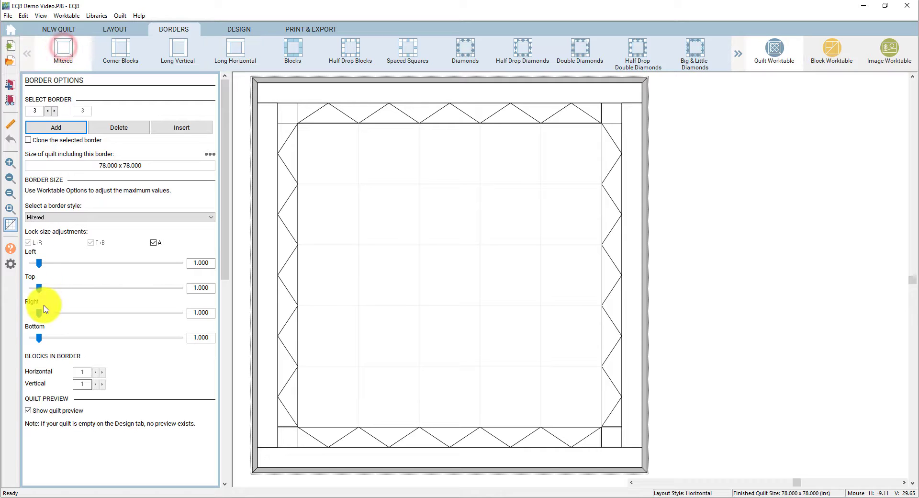
click(39, 263)
drag(39, 263, 41, 264)
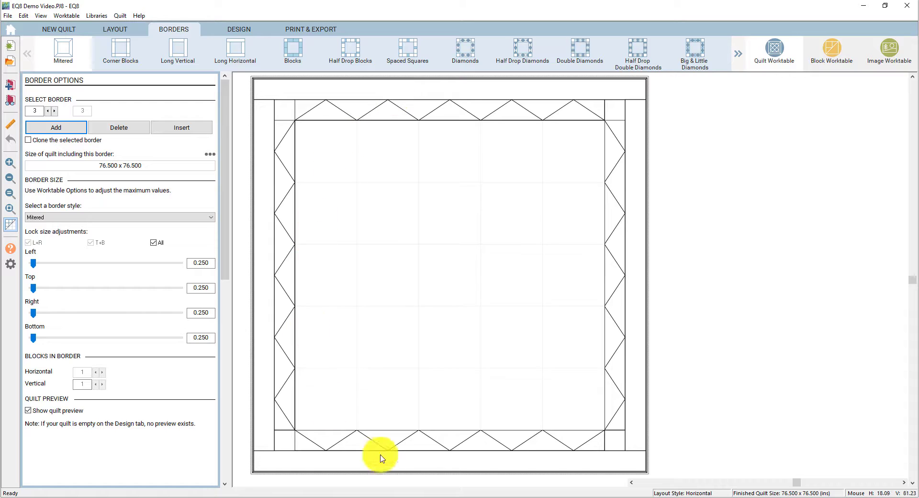
Step: Open the block library for the quilt design and browse Classic Pieced categories such as Drunkard's Path and Nine Patch Stars, plus the Foundation Pieced Baskets
click(243, 32)
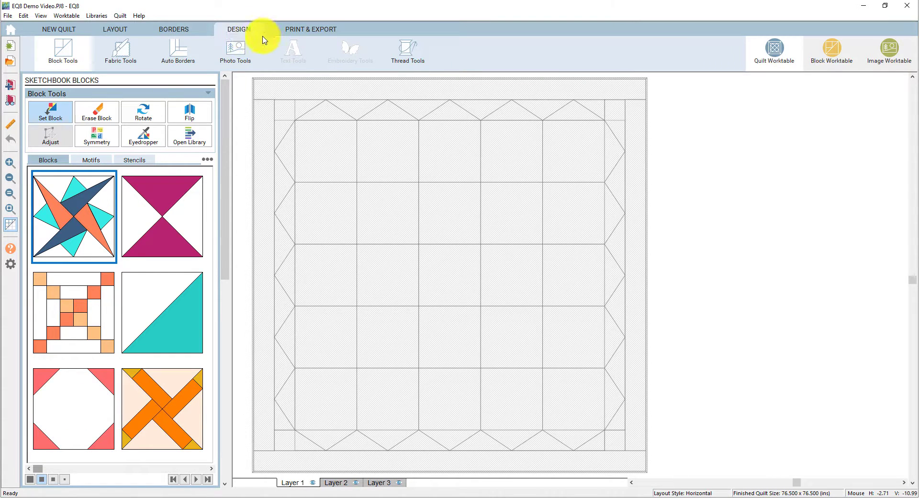
click(189, 143)
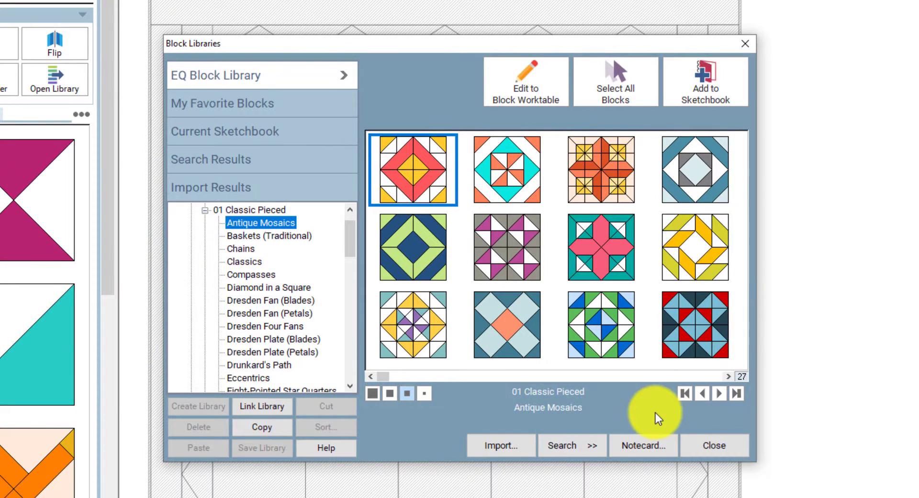
click(245, 235)
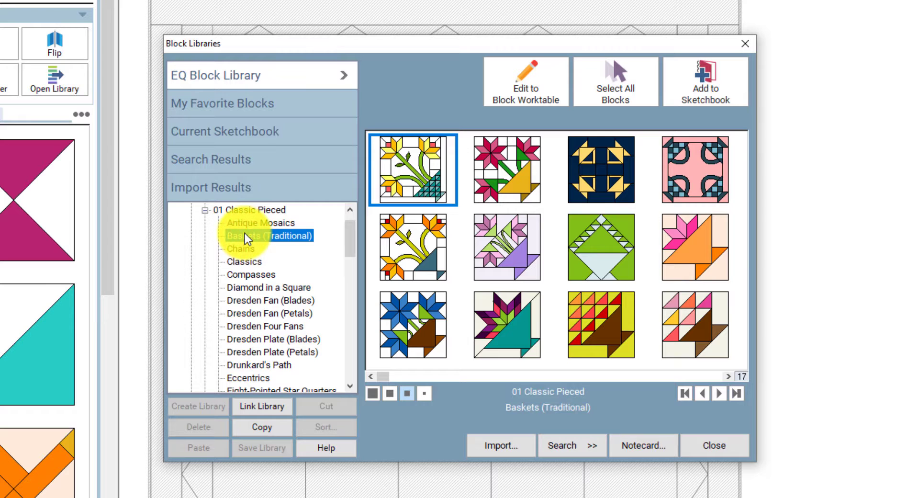
click(251, 326)
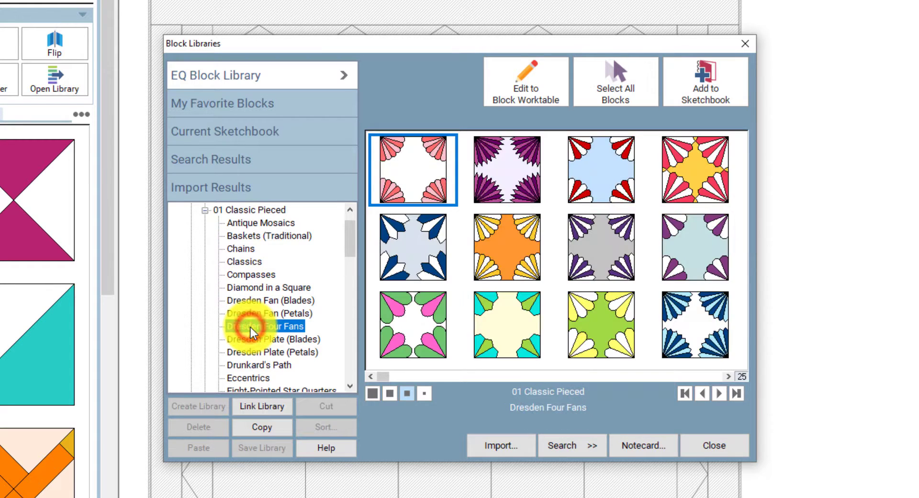
click(252, 365)
scroll(252, 369, down, 3)
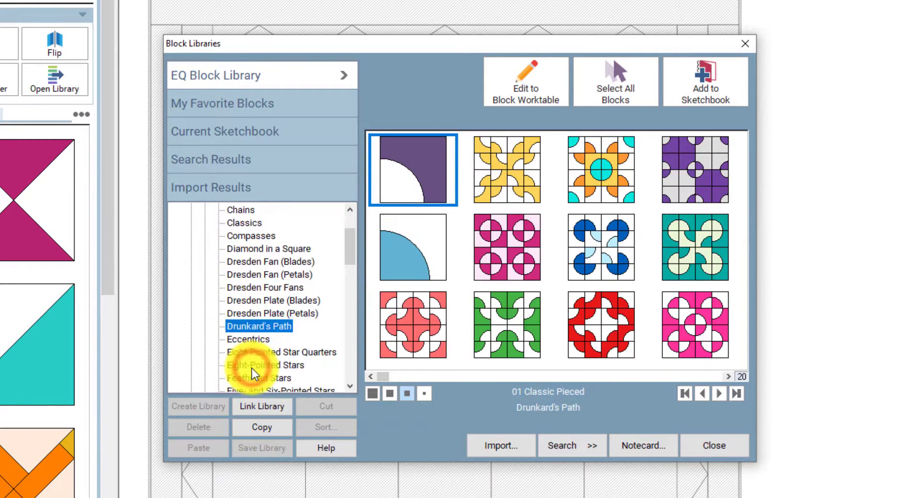
click(252, 366)
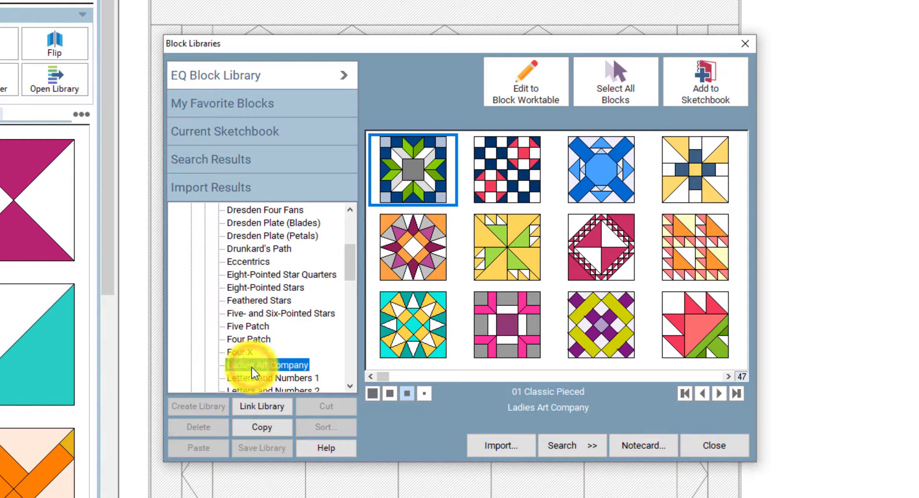
scroll(251, 367, down, 2)
click(252, 364)
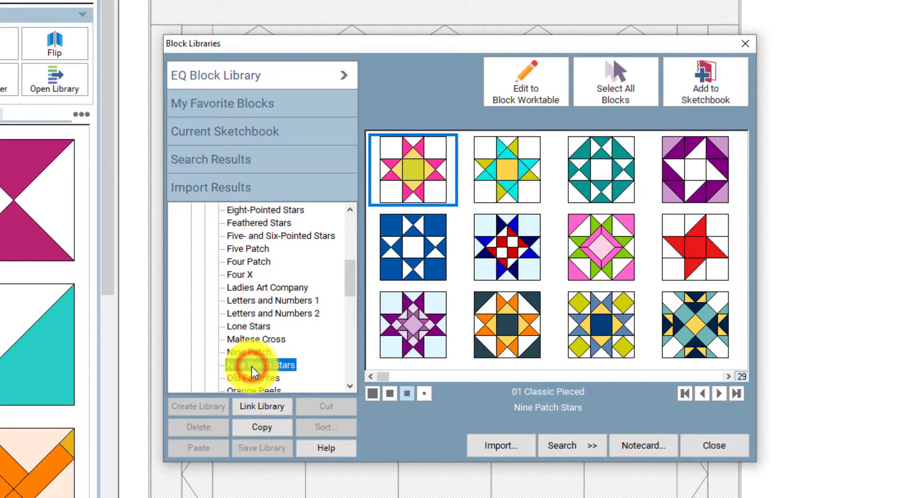
scroll(252, 366, down, 4)
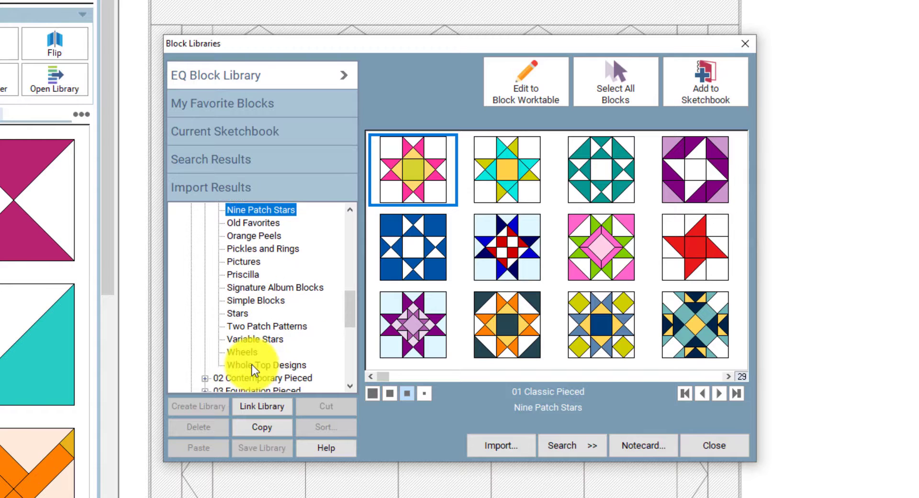
click(252, 364)
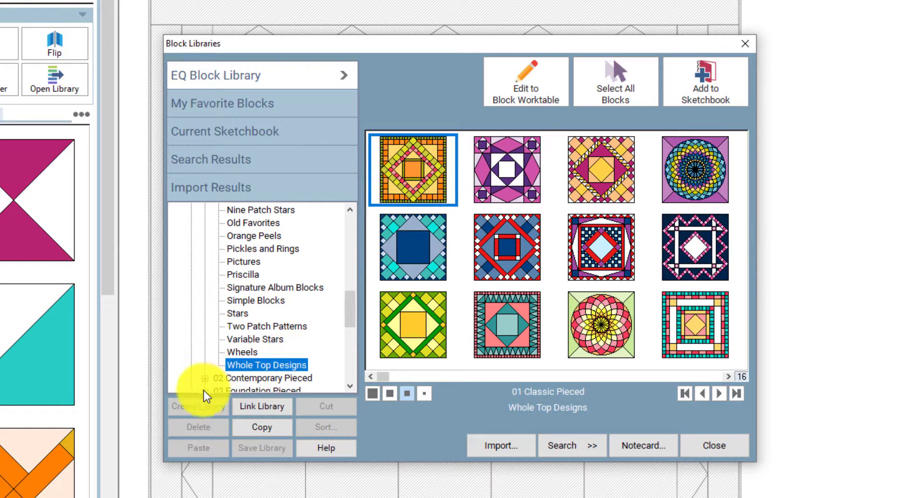
click(203, 389)
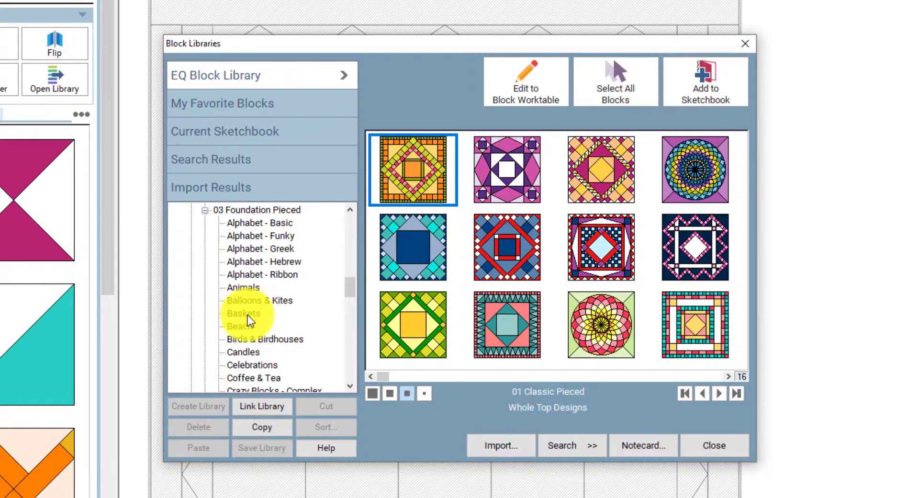
click(248, 315)
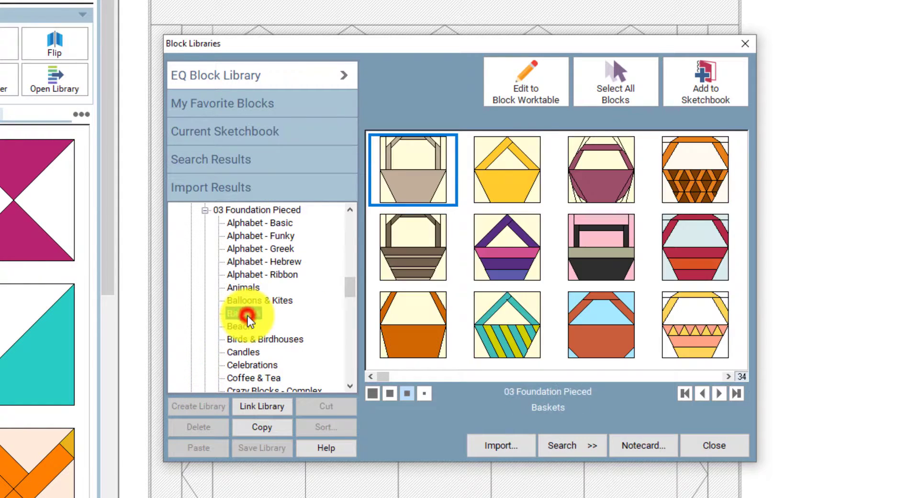
Step: Browse the Foundation Pieced categories Candles and Flowerbed Foundations, and close the block library
click(248, 353)
scroll(248, 355, down, 1)
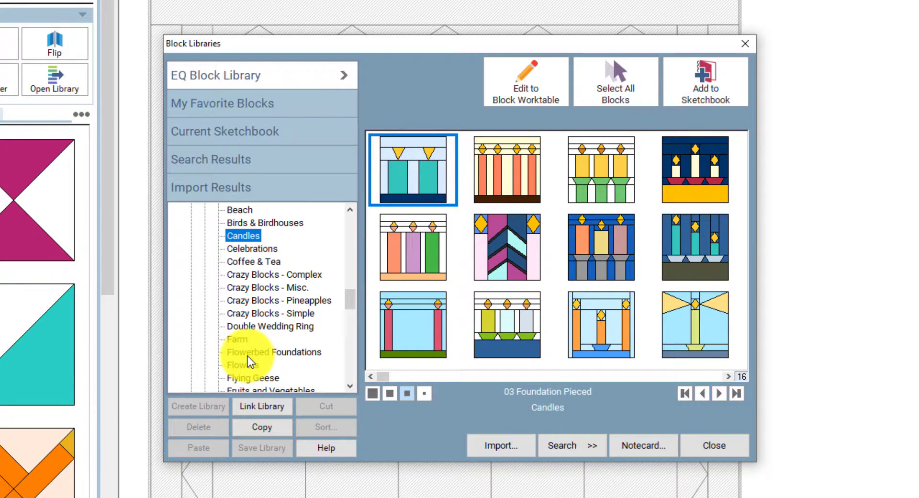
click(248, 352)
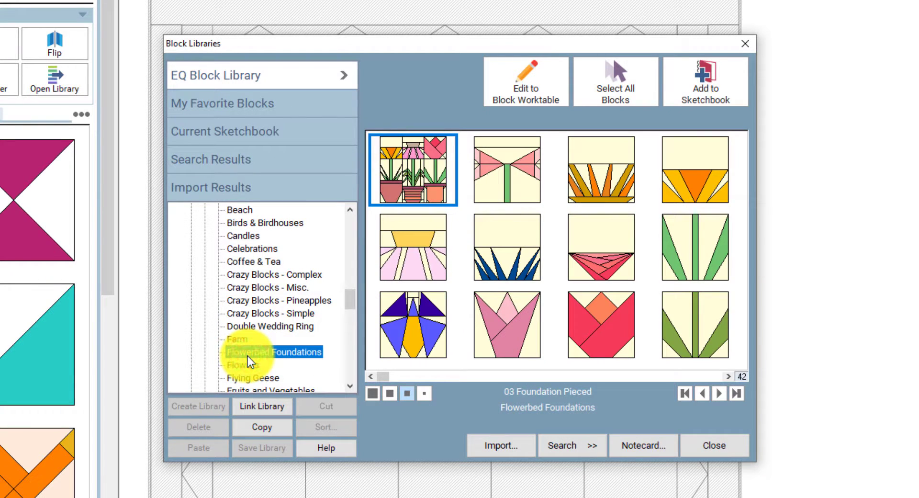
click(731, 443)
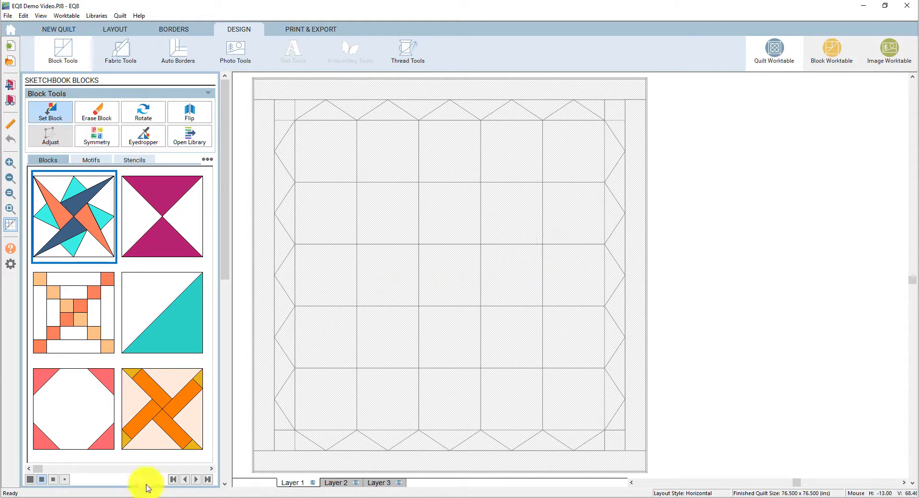
Step: Fill all the blocks of the quilt center with the coral, navy and turquoise star block from the sketchbook
mouse_move(38, 468)
mouse_down()
mouse_move(196, 474)
mouse_move(28, 478)
mouse_up()
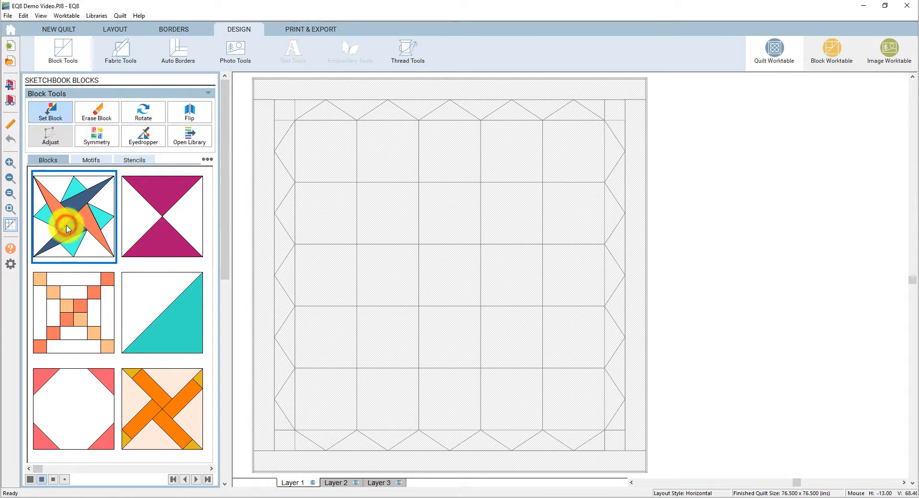
click(327, 160)
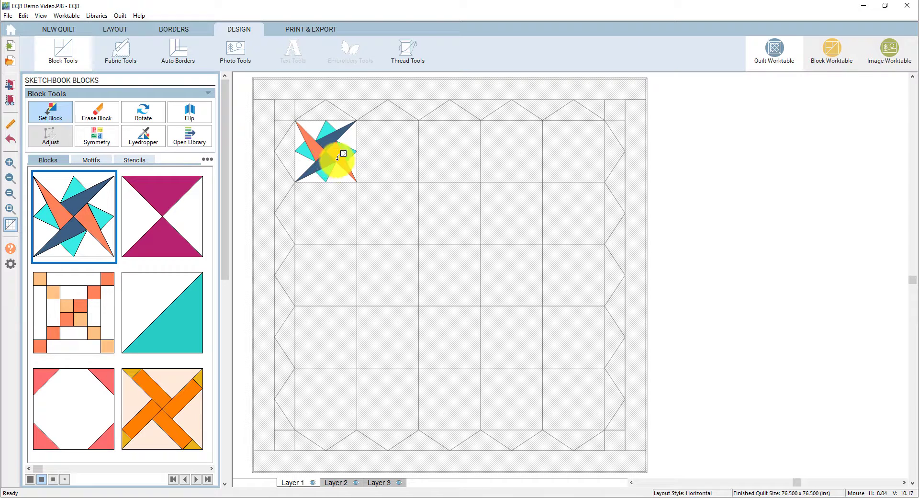
ctrl+click(390, 156)
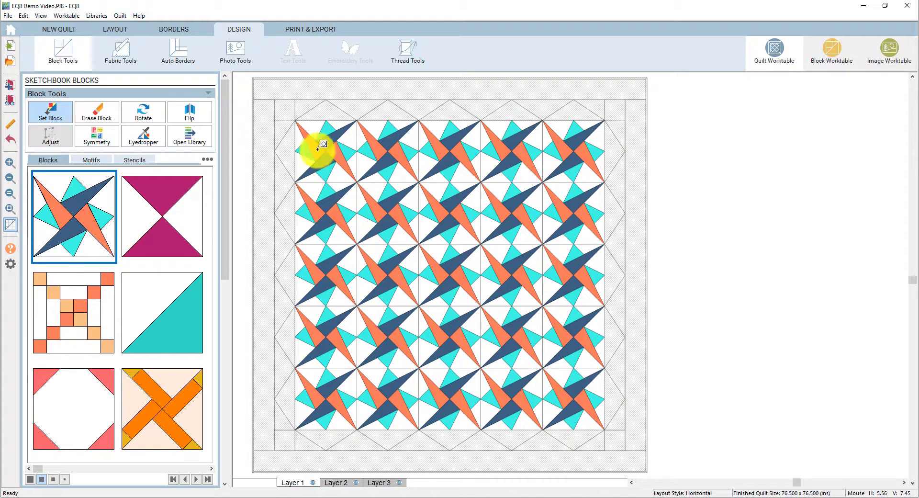
Step: Set the orange and coral chain block into every other position of the quilt center, alternating with the star blocks
click(73, 305)
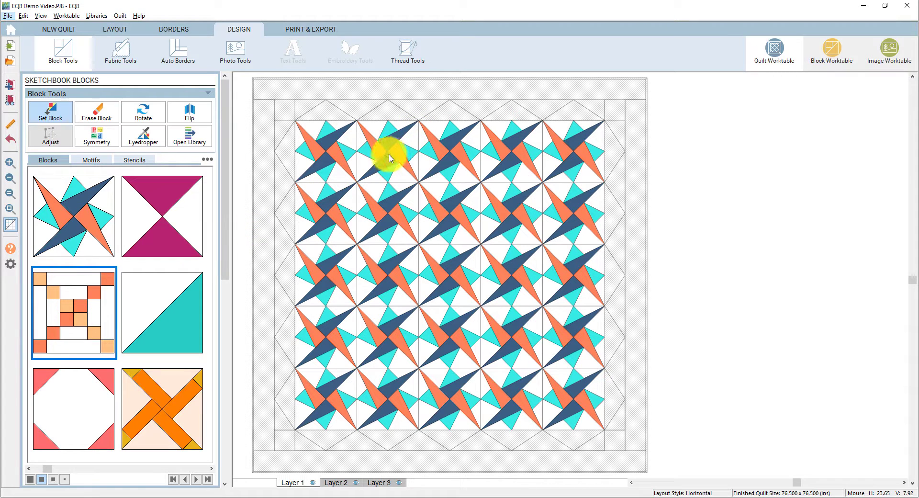
key(Escape)
alt+click(388, 158)
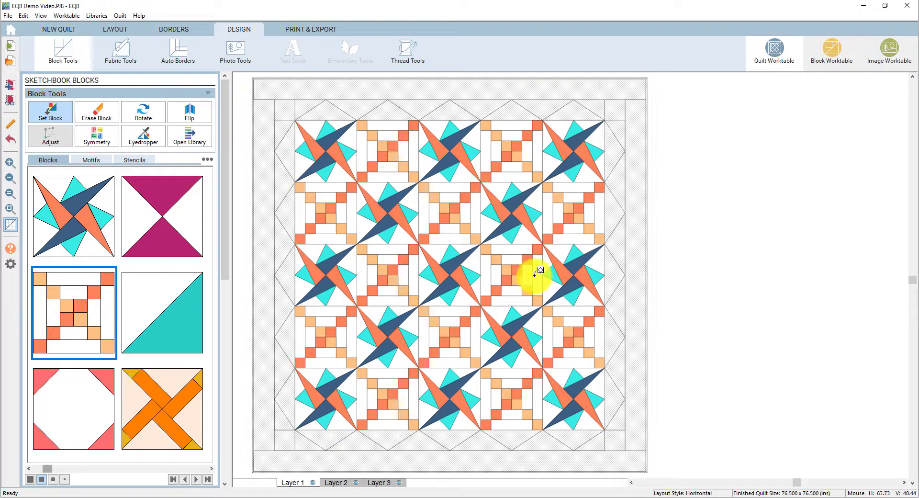
Step: Sample the dark blue from a star block and paint the whole second border with it
click(120, 56)
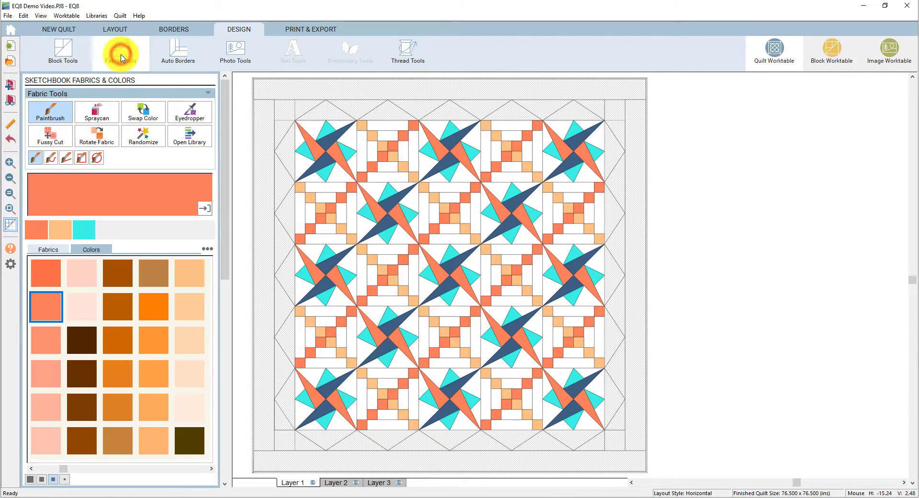
click(190, 111)
click(327, 140)
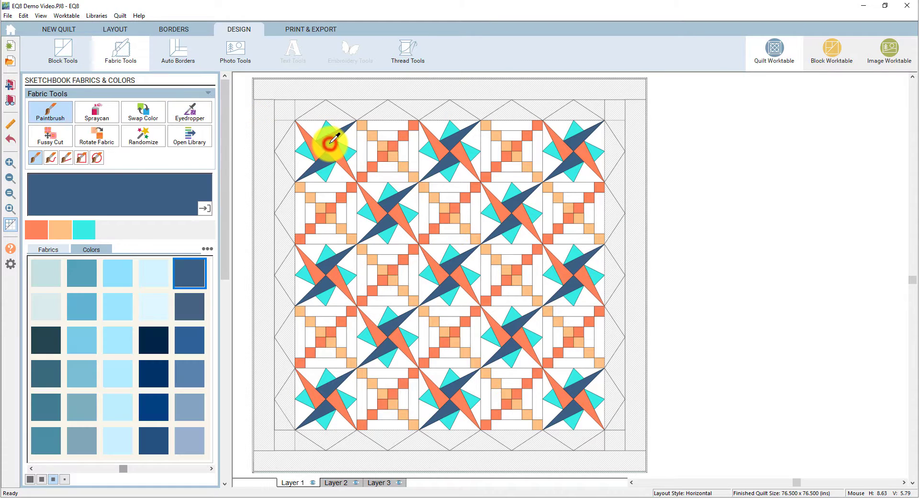
click(302, 79)
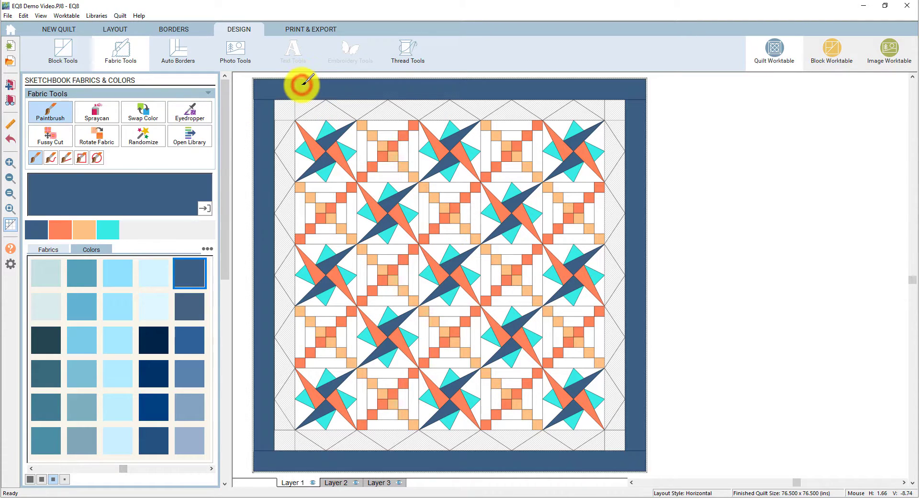
Step: Sample the coral from a star block and paint the corner squares of the first border with it
click(194, 113)
click(314, 148)
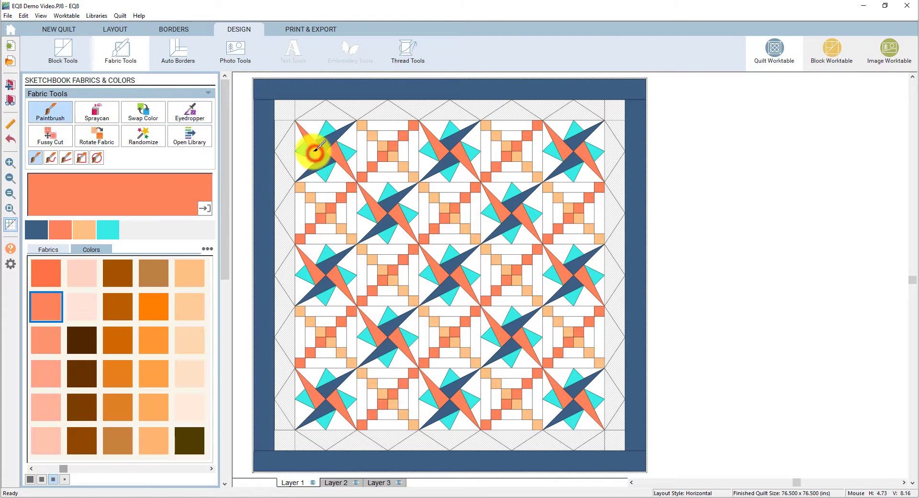
click(284, 105)
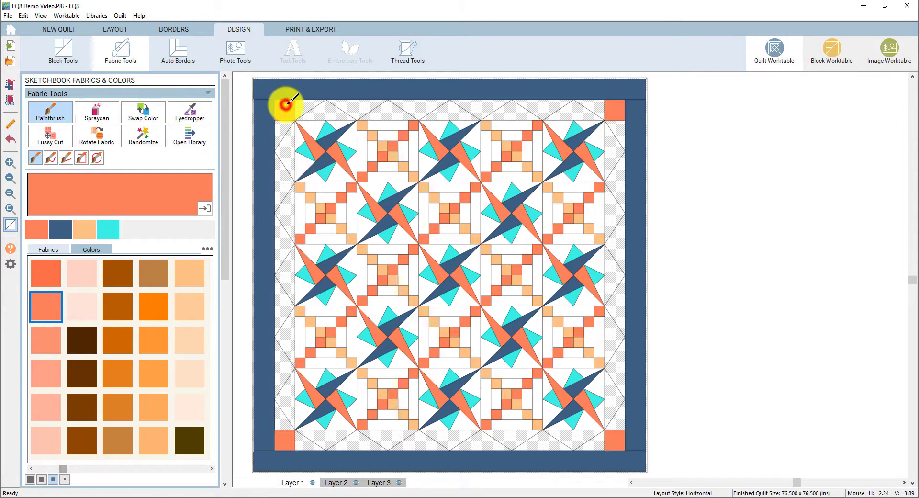
Step: Sample the light orange from a chain block and paint the outer triangles of the first border with it
click(190, 113)
click(304, 191)
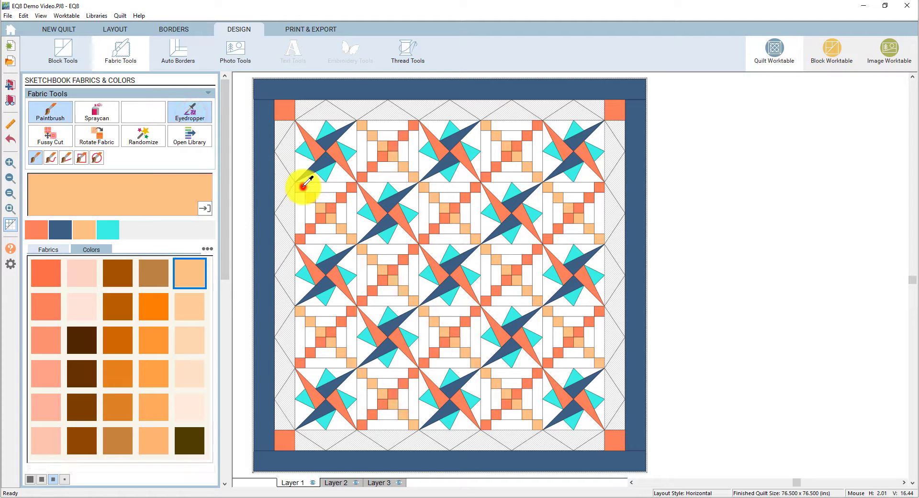
click(304, 102)
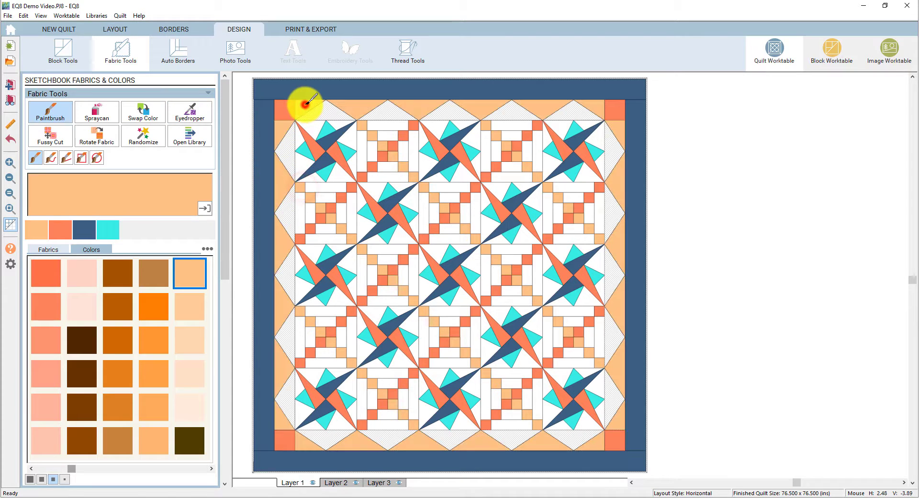
Step: Sample the white block background and paint the remaining inner triangles of the first border with it
click(198, 114)
click(319, 123)
click(314, 113)
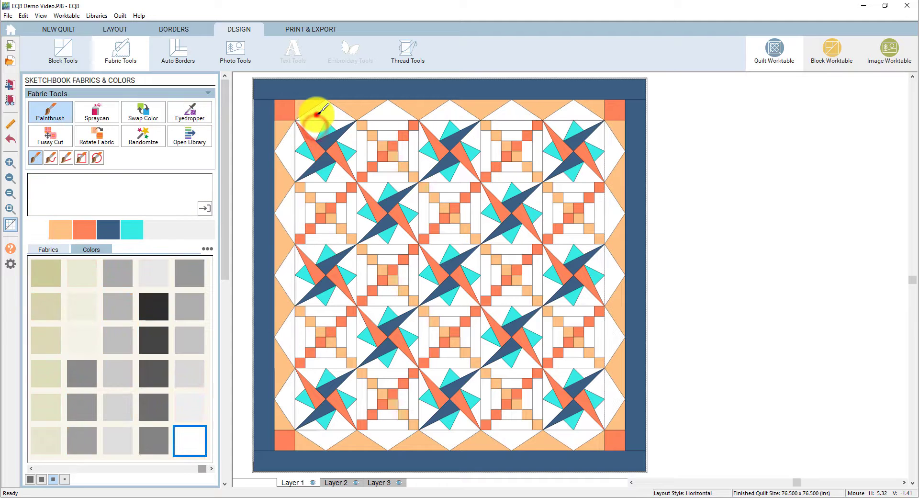
Step: Paint the thin mitered outermost border coral and hide the patch outlines of the quilt
click(76, 230)
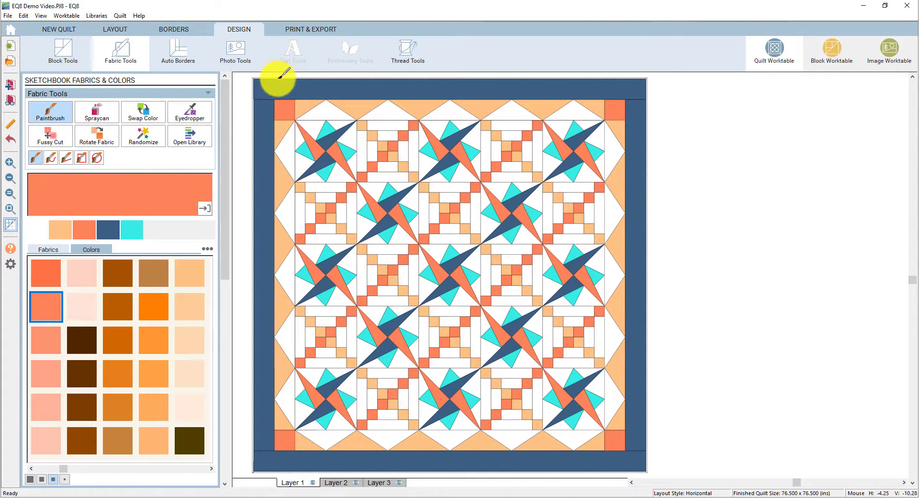
click(279, 78)
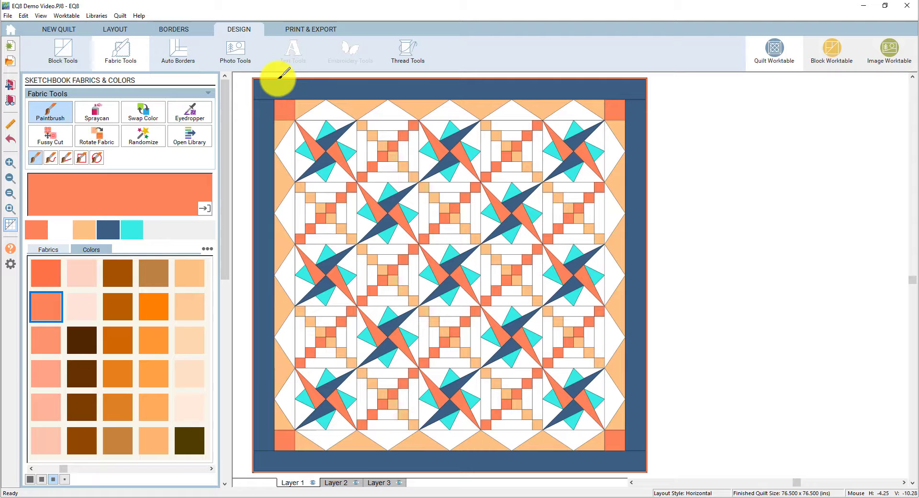
click(8, 228)
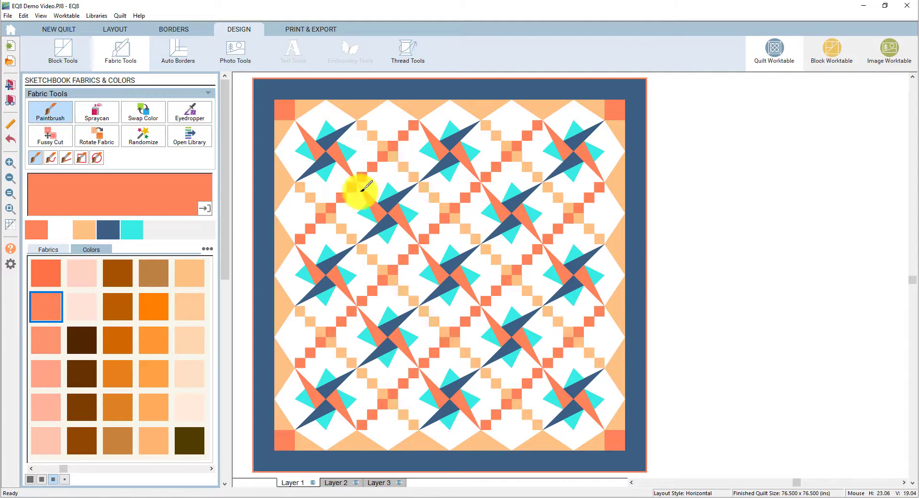
Step: Add the finished quilt to the Project Sketchbook, and open the saved 72 x 72 inch medallion quilt with the large central star
click(8, 91)
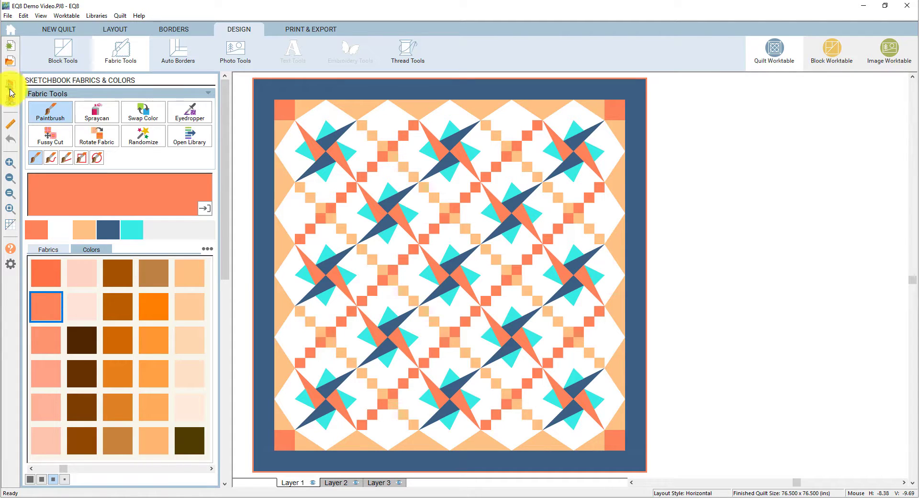
click(11, 100)
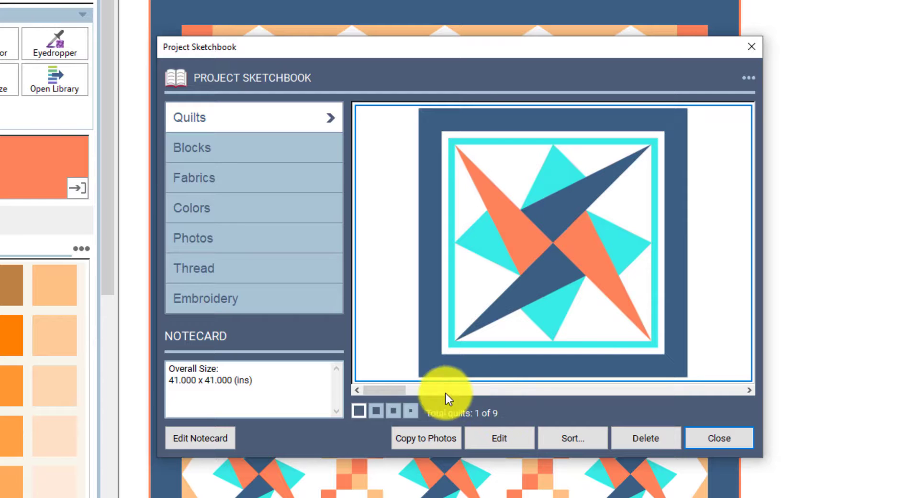
drag(387, 391, 547, 395)
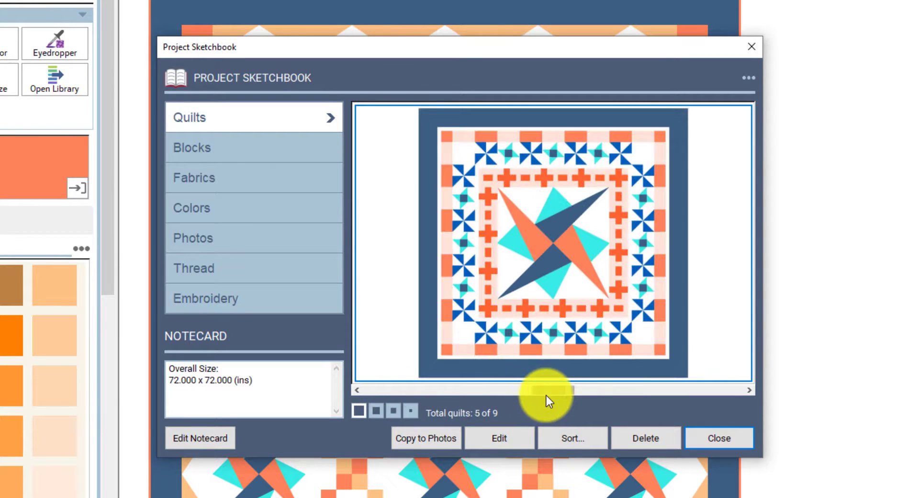
double_click(580, 298)
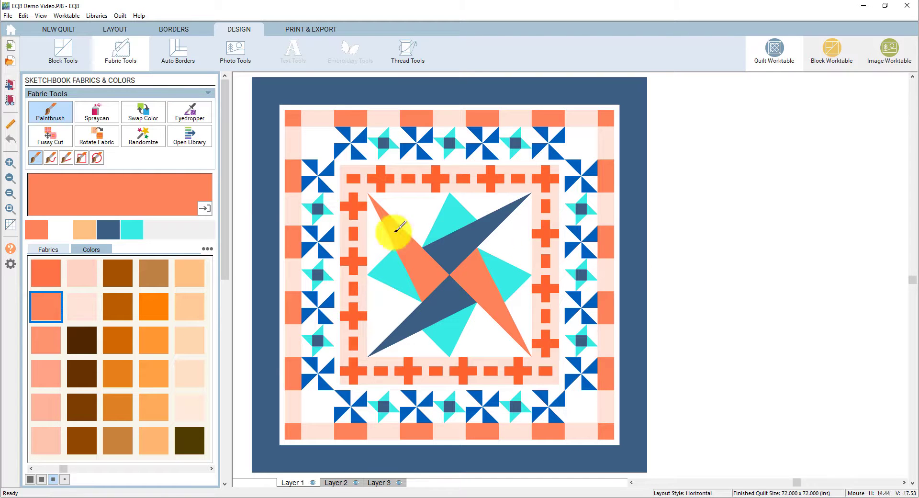
Step: Open the 50 x 60 inch scattered-stars quilt from the Project Sketchbook and toggle its patch outlines on and off
click(6, 100)
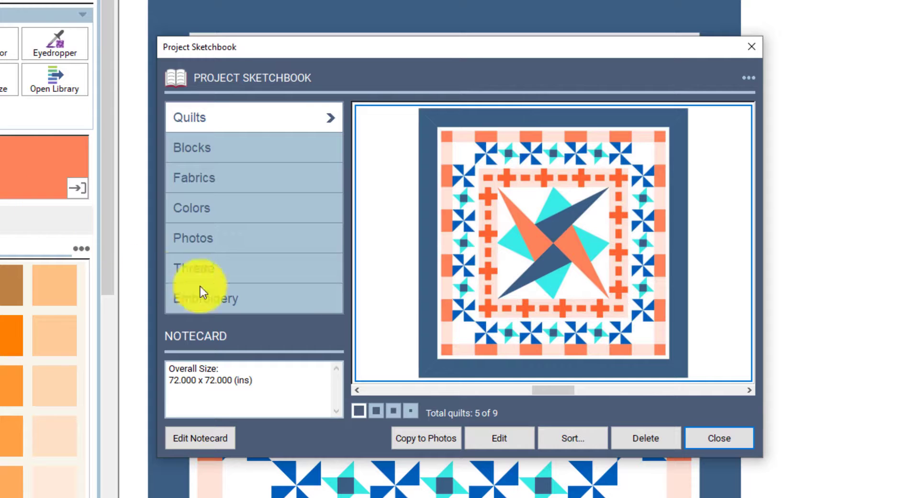
drag(544, 390, 656, 406)
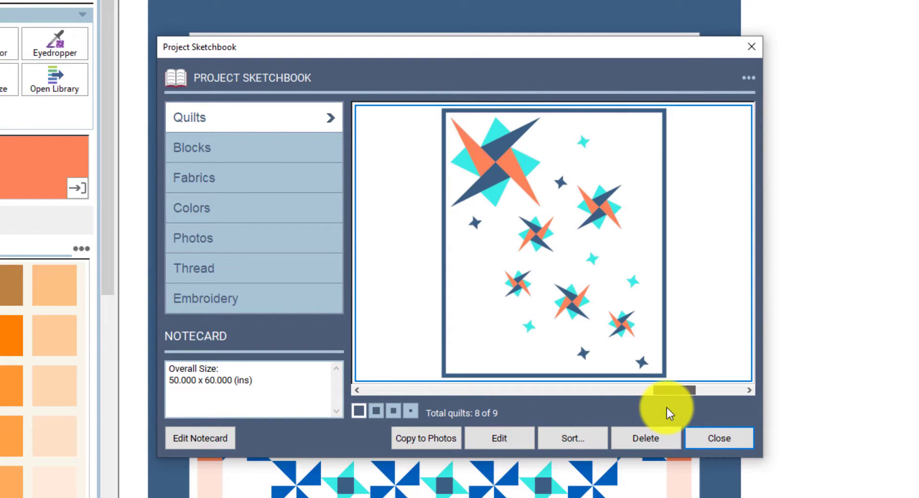
double_click(582, 326)
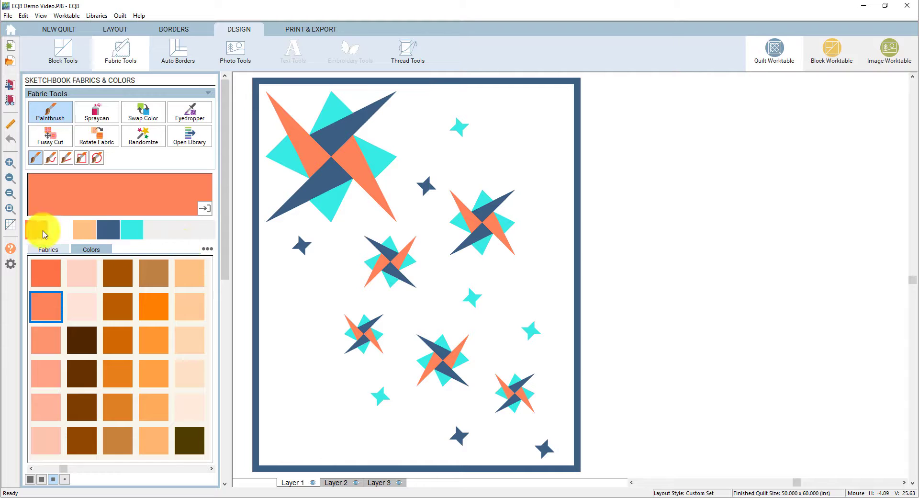
click(12, 231)
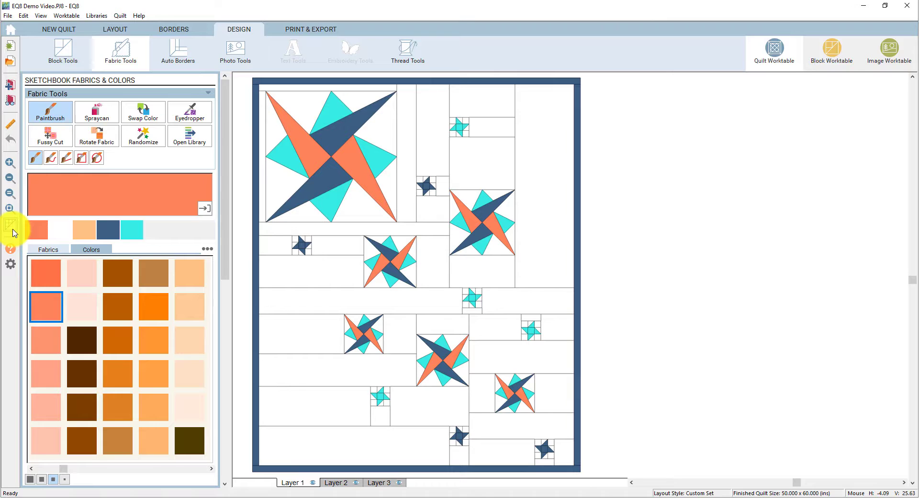
click(12, 231)
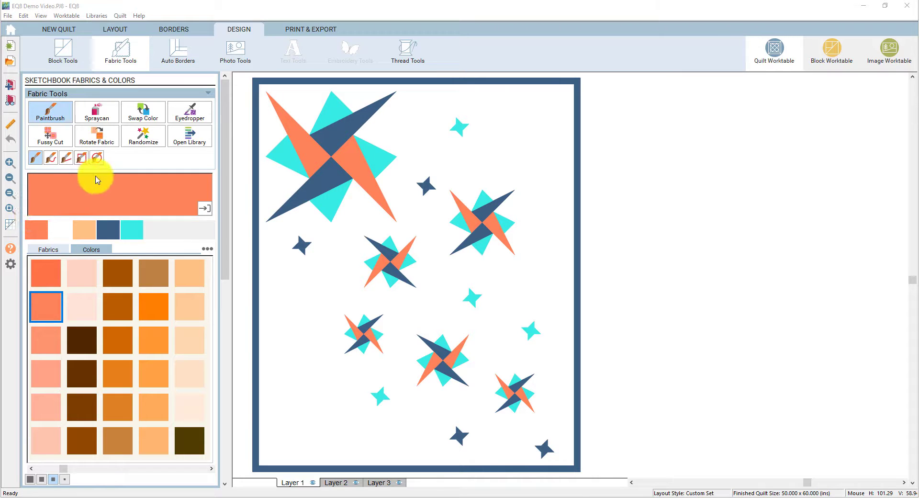
Step: Open the fabric library and look through its Colors palettes from 01 Default Palette to 14 Red
click(188, 140)
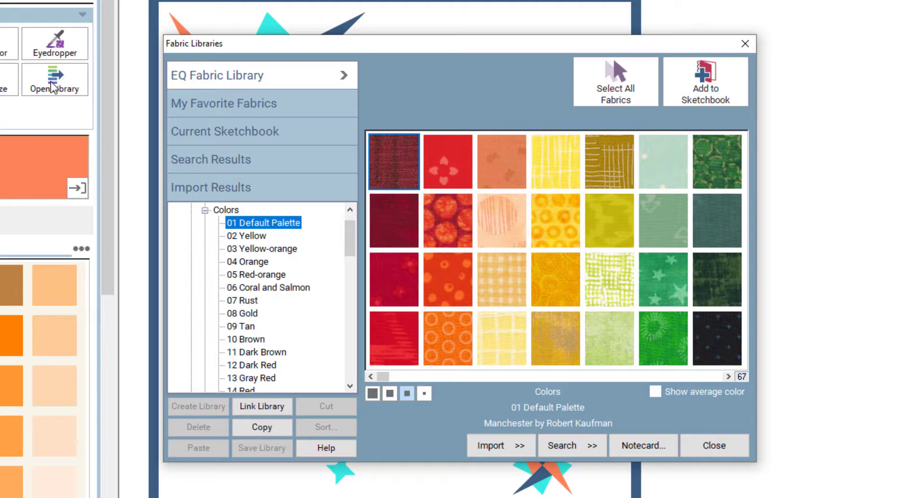
key(Down)
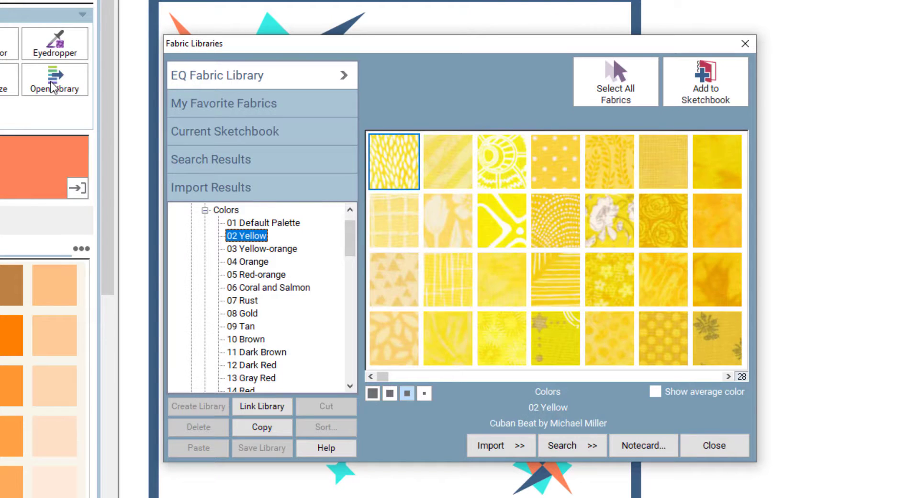
key(Down)
key(Down)
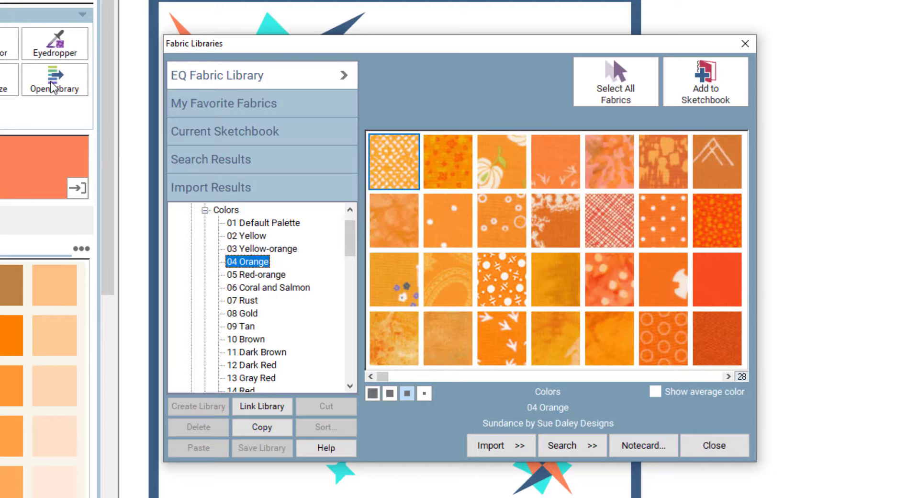
key(Down)
key(Down)
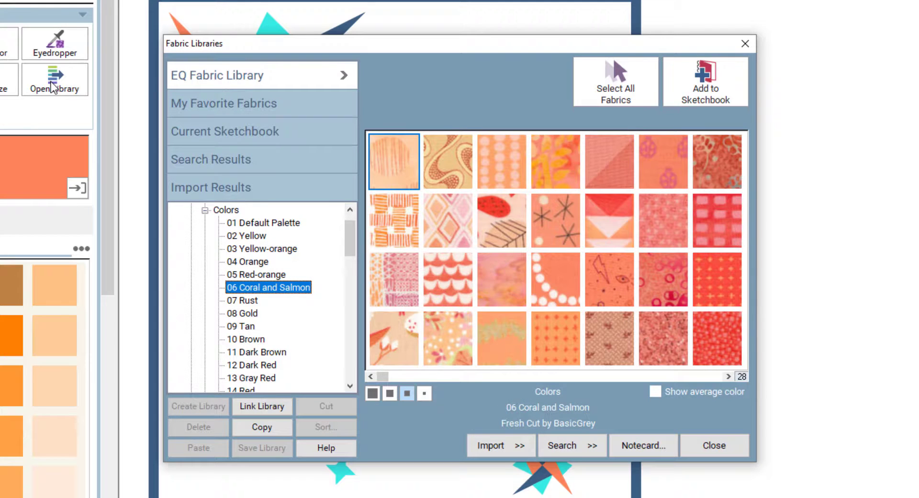
key(Down)
key(Down)
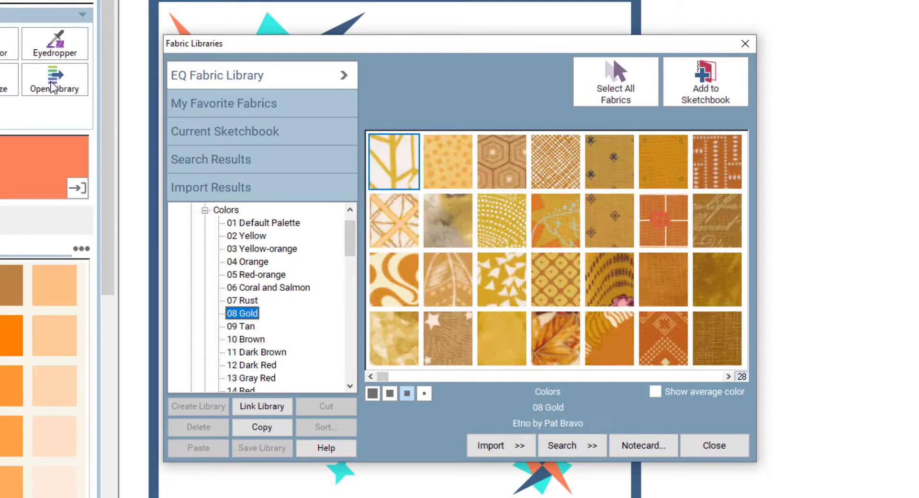
key(Down)
key(Down)
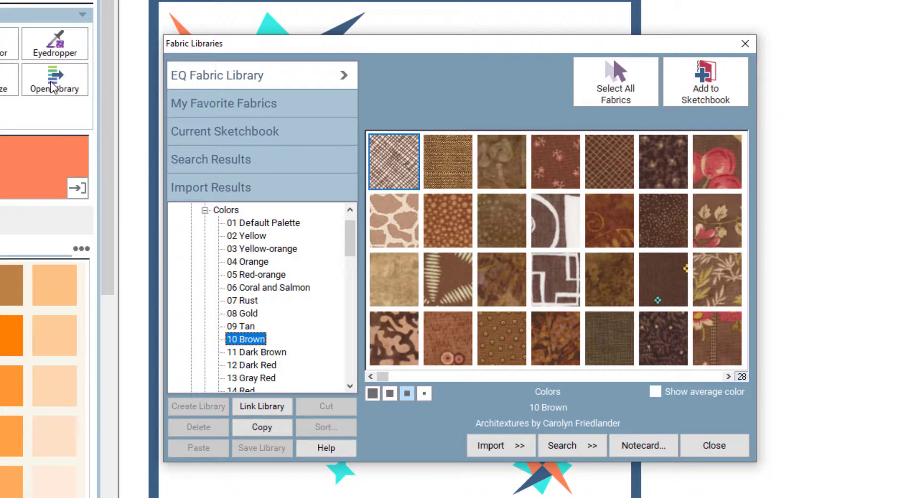
key(Down)
key(Down)
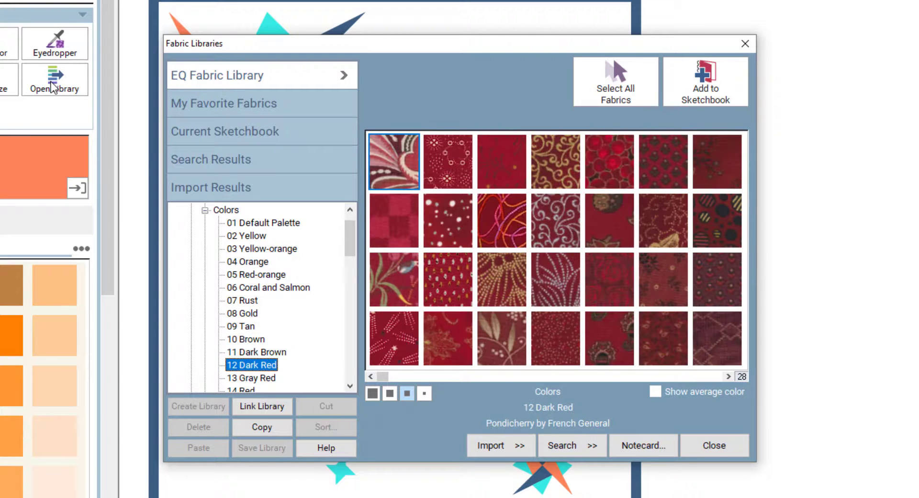
key(Down)
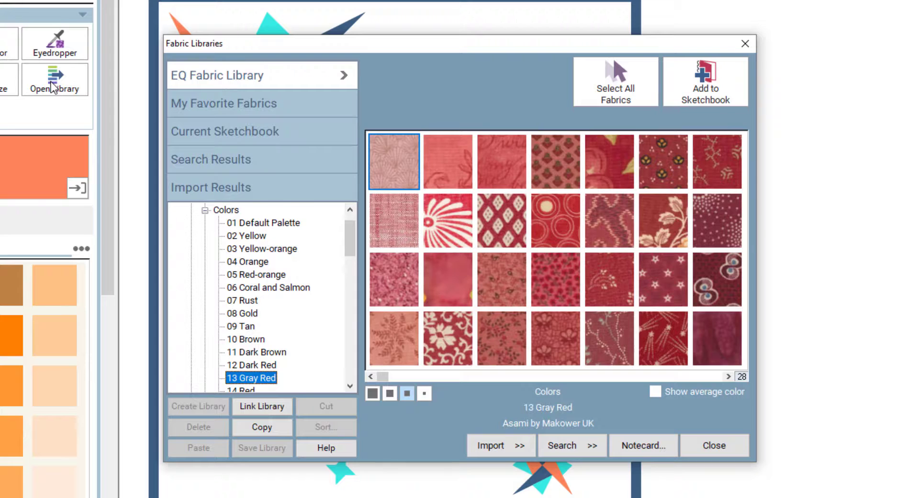
key(Down)
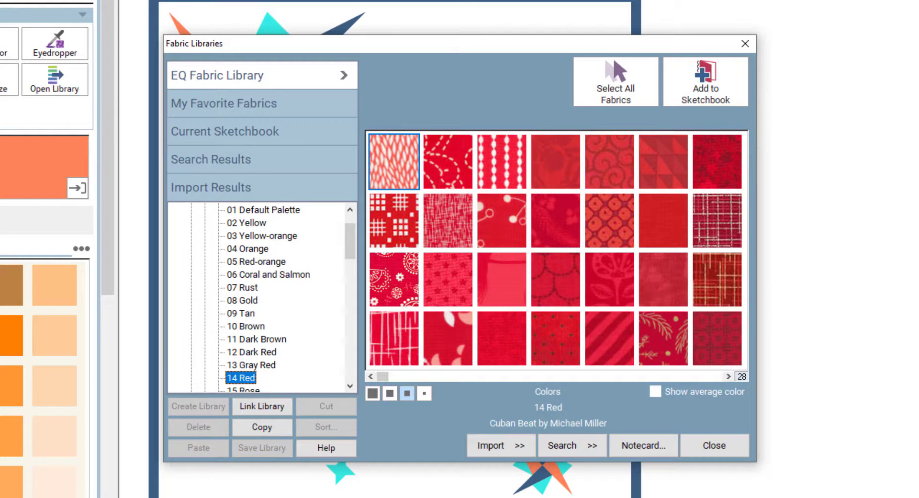
Step: Display the Andover-Quantum fabrics from 2019 Download 01 in the EQ Stash Online collection
drag(349, 249, 352, 365)
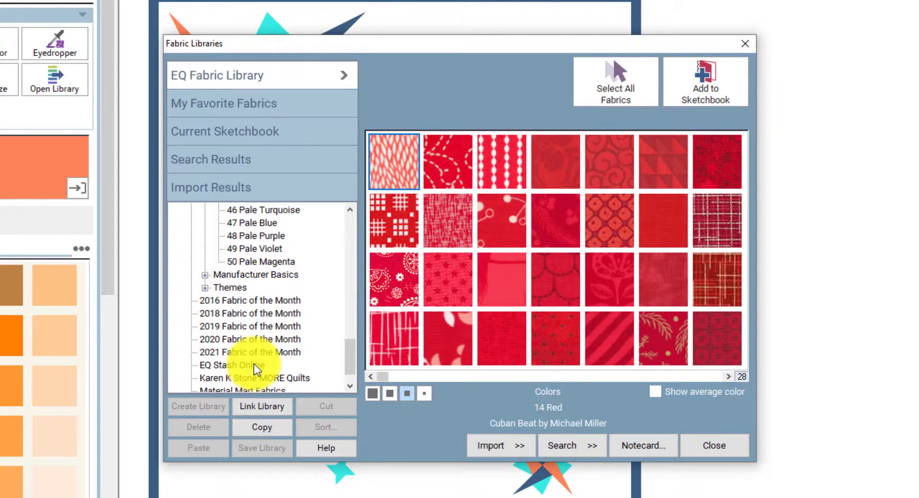
click(253, 363)
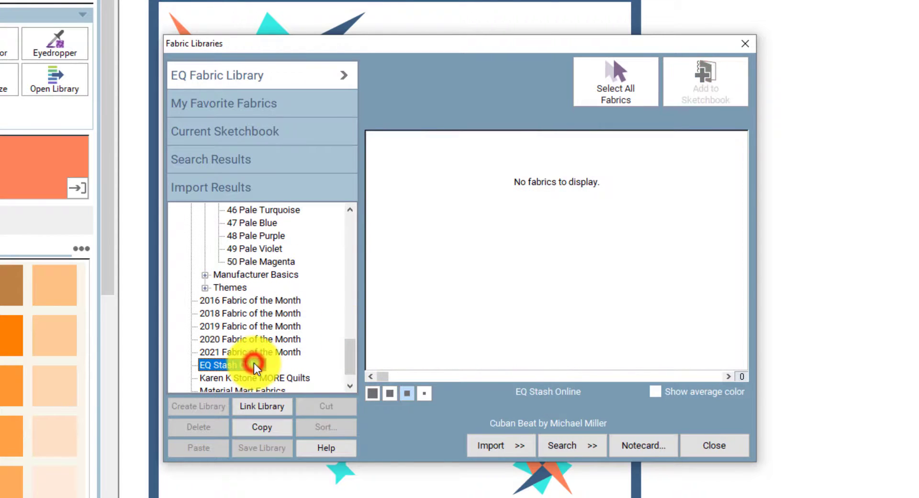
click(191, 365)
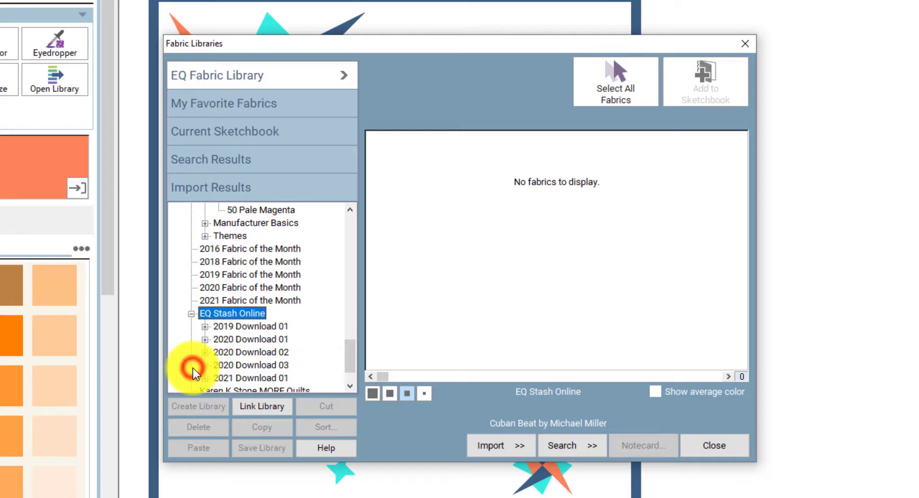
click(203, 327)
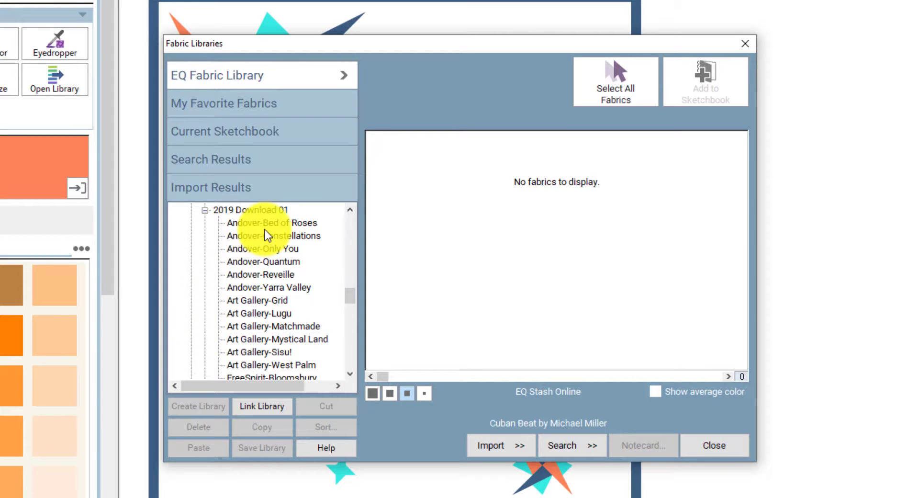
click(268, 264)
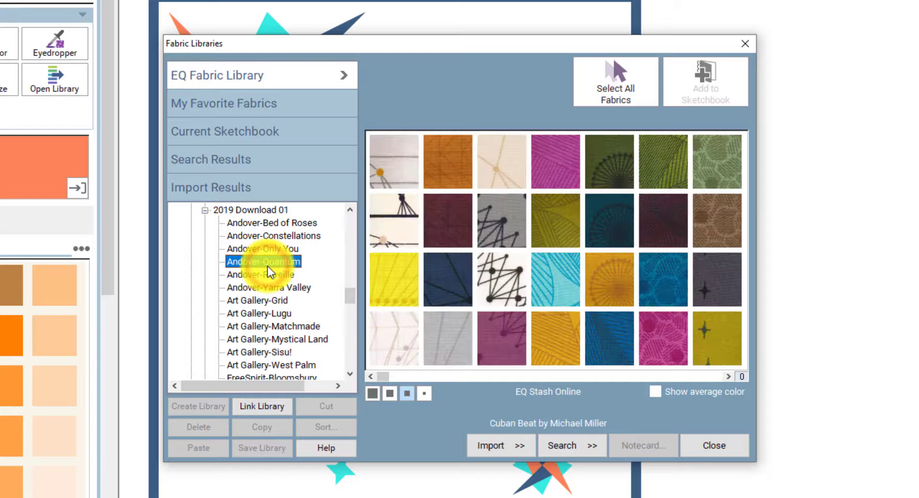
Step: Add all Andover-Quantum fabrics to the sketchbook and close the fabric library
click(398, 164)
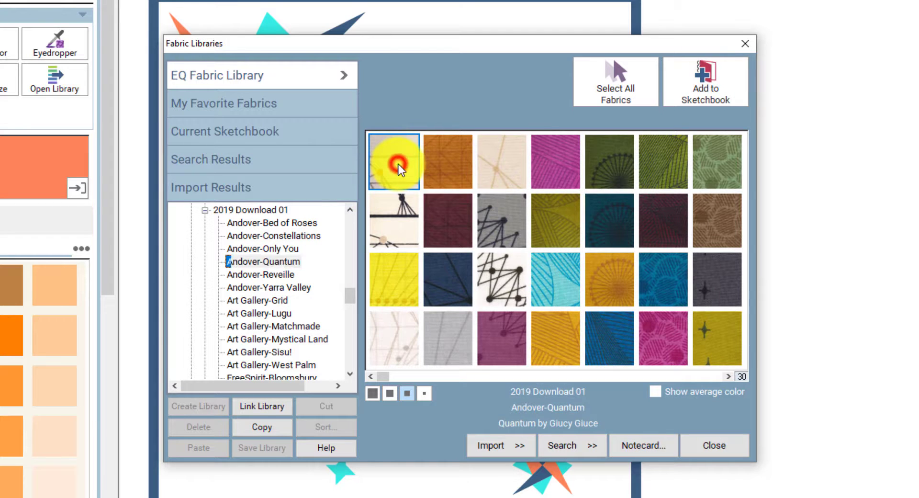
click(610, 89)
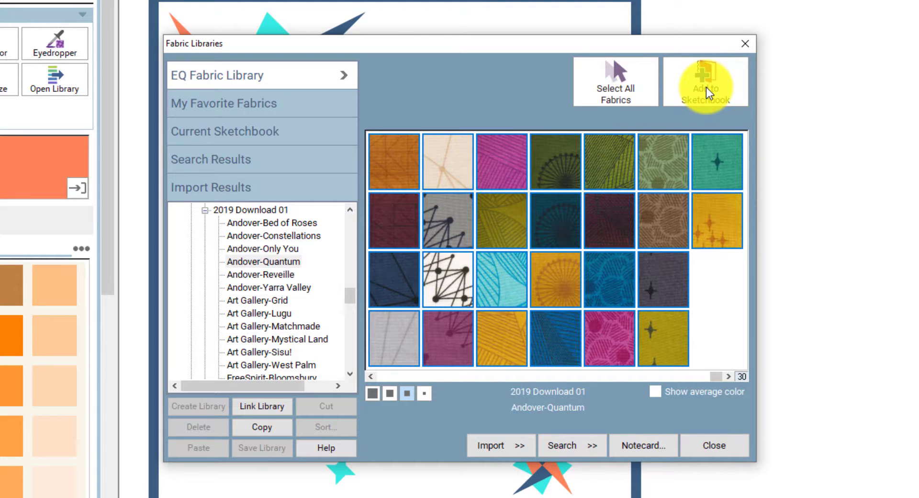
click(705, 87)
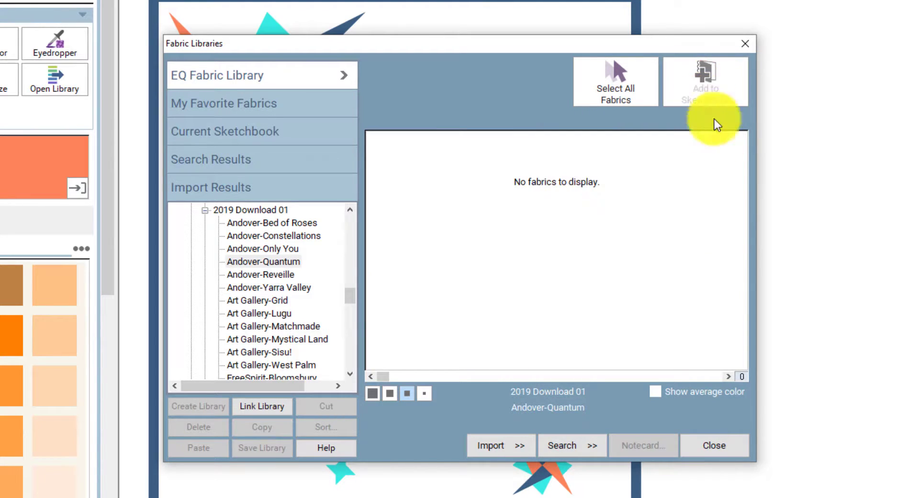
click(734, 445)
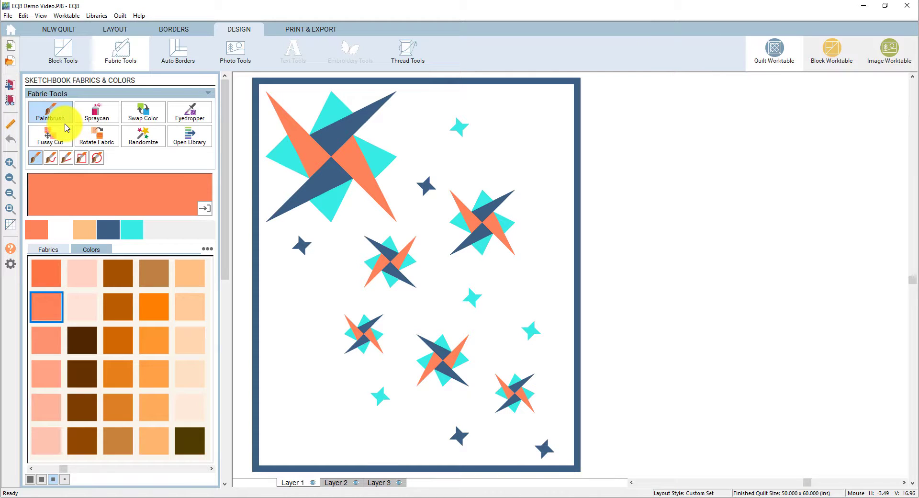
Step: Paint the two coral points of the largest star with the newly added magenta circle-print fabric
click(52, 251)
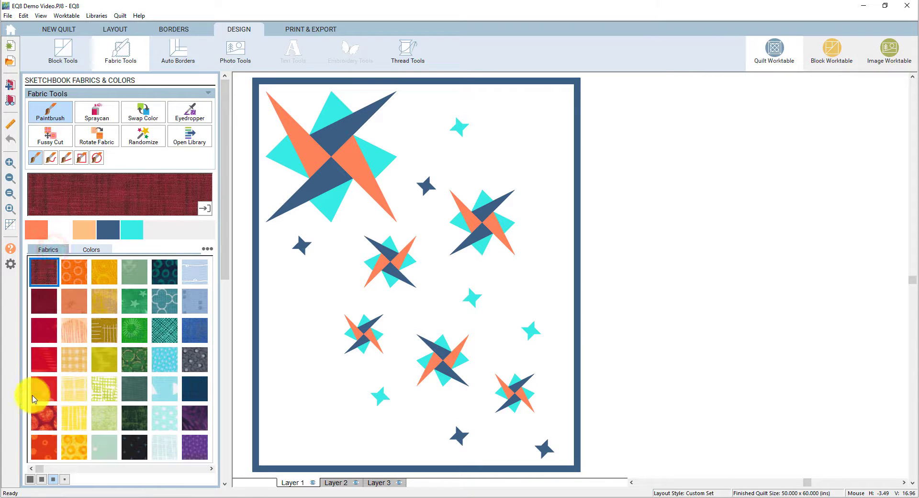
drag(39, 469, 226, 471)
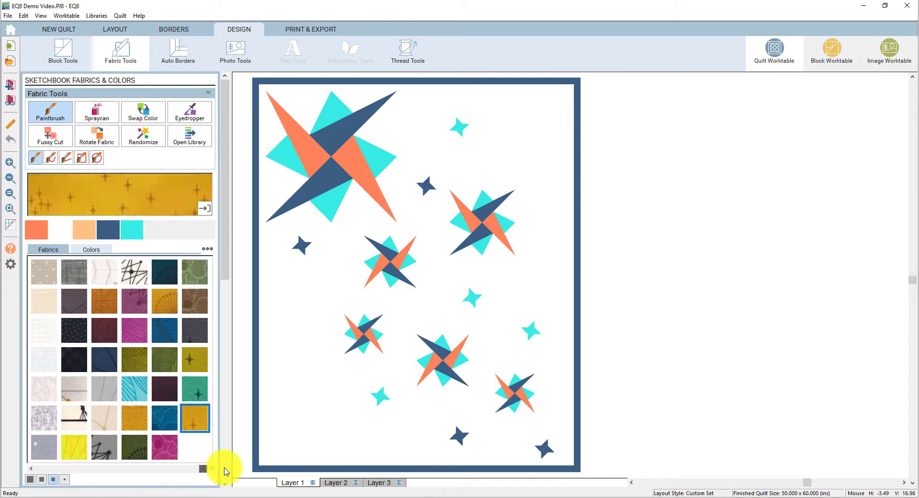
click(171, 448)
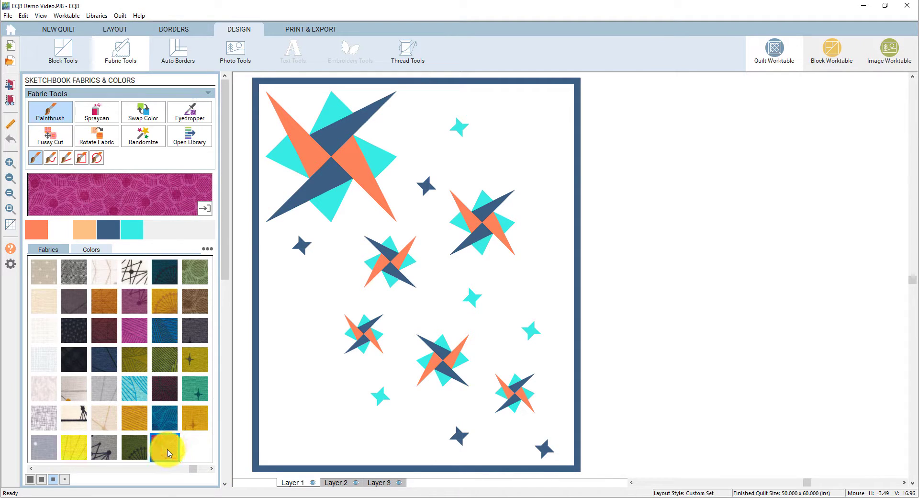
click(309, 152)
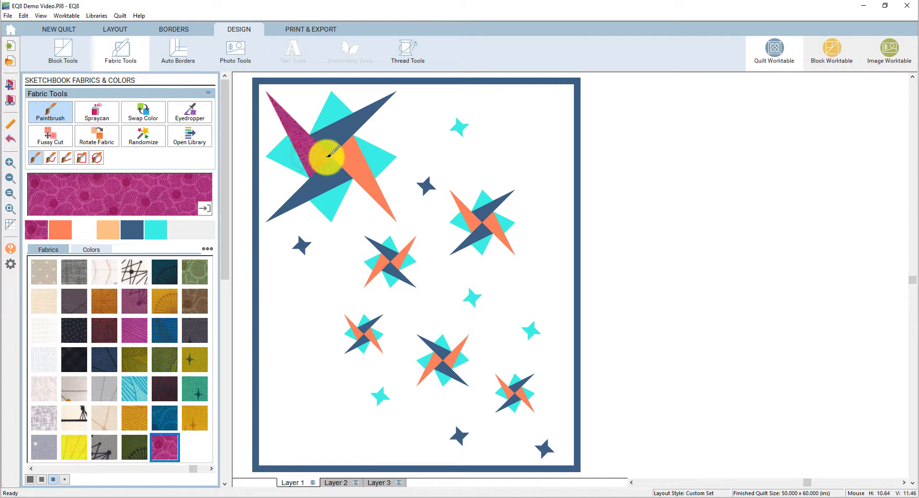
click(357, 162)
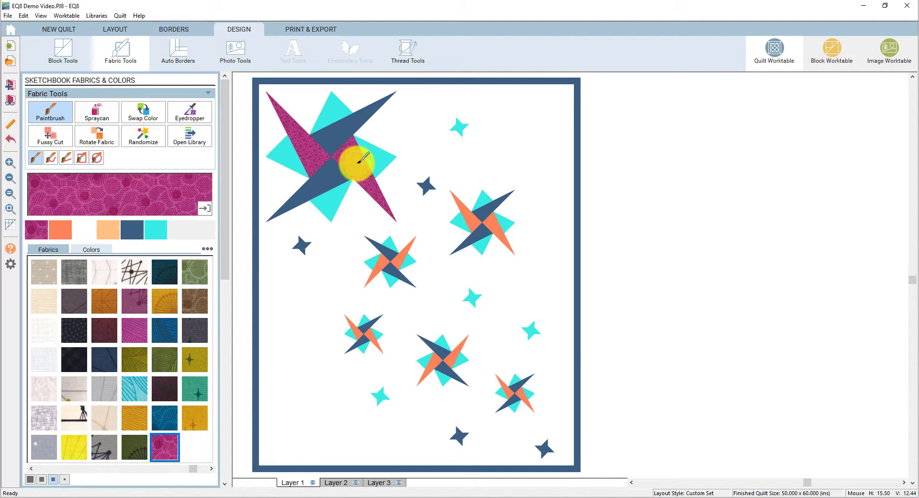
Step: Paint the largest star's blue points with the gold wheel-print fabric, and spray it onto the blue points of the second-largest star
click(168, 301)
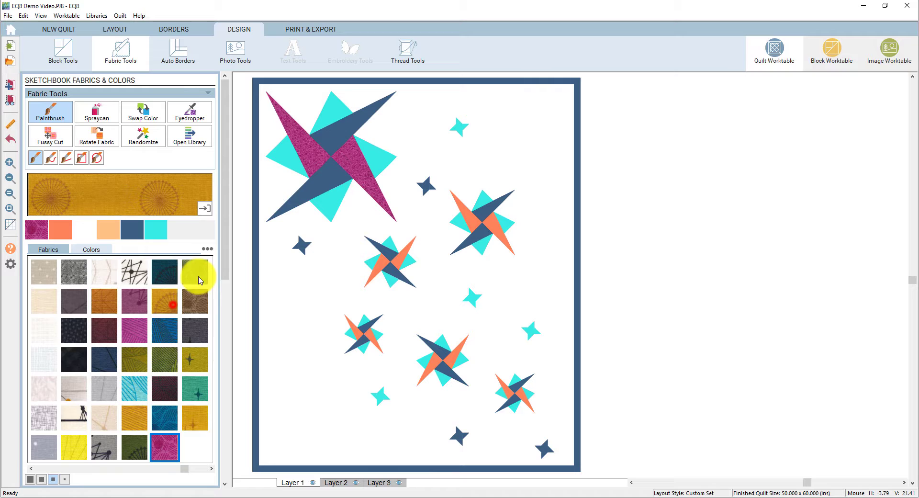
click(308, 185)
click(332, 142)
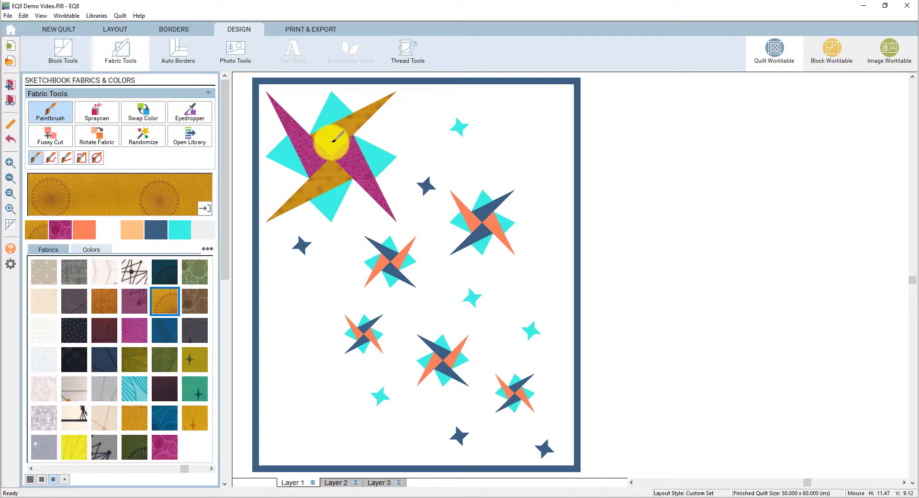
click(107, 114)
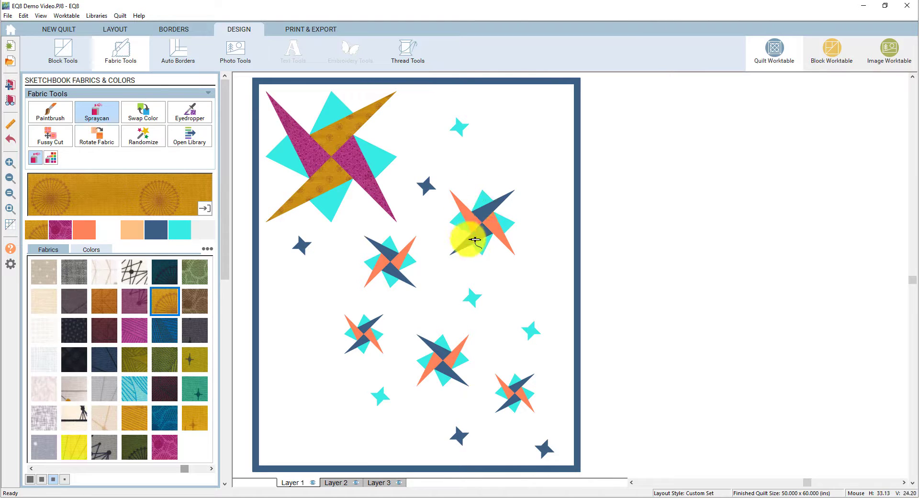
click(493, 209)
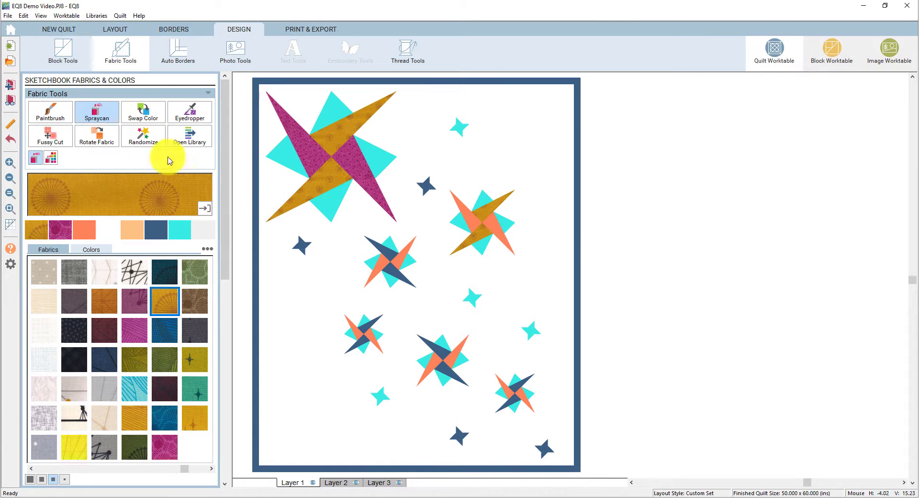
Step: Swap the white quilt background for the dark teal wheel-print fabric
click(137, 114)
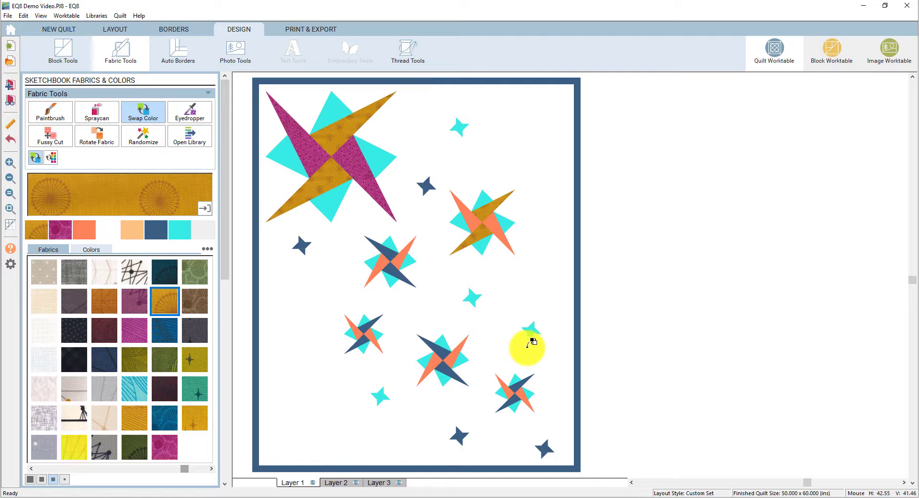
click(173, 273)
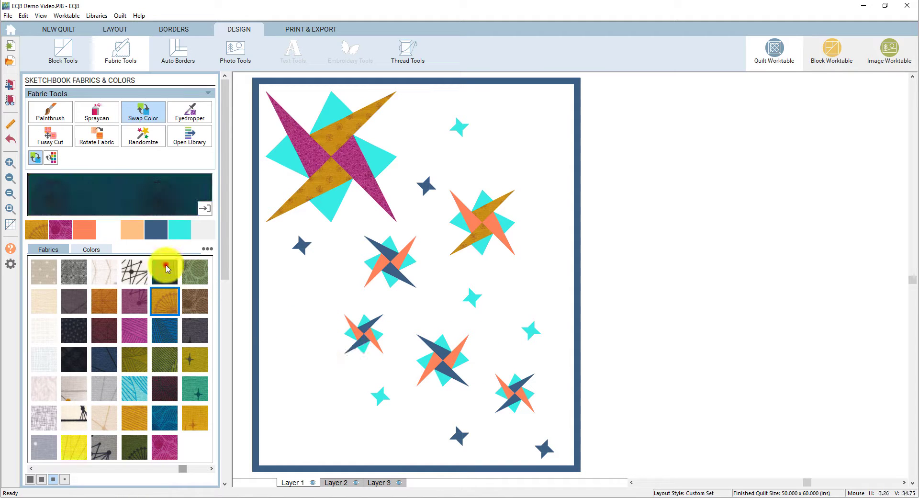
click(335, 286)
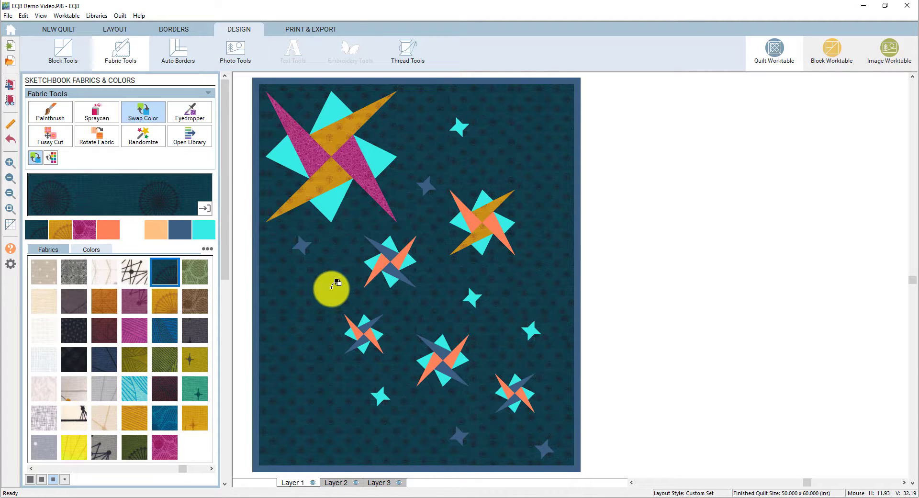
Step: Swap all coral patches for the gold wheel print and all blue patches, including the border, for the magenta circle print
click(161, 302)
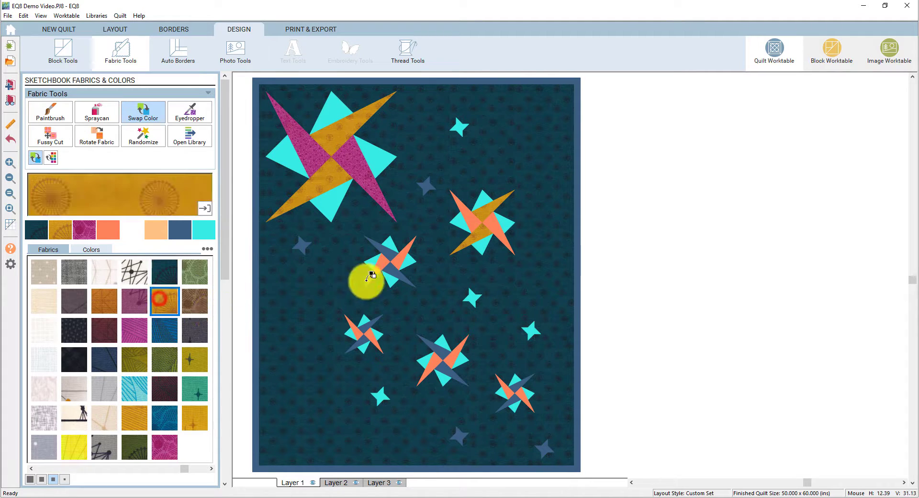
click(401, 252)
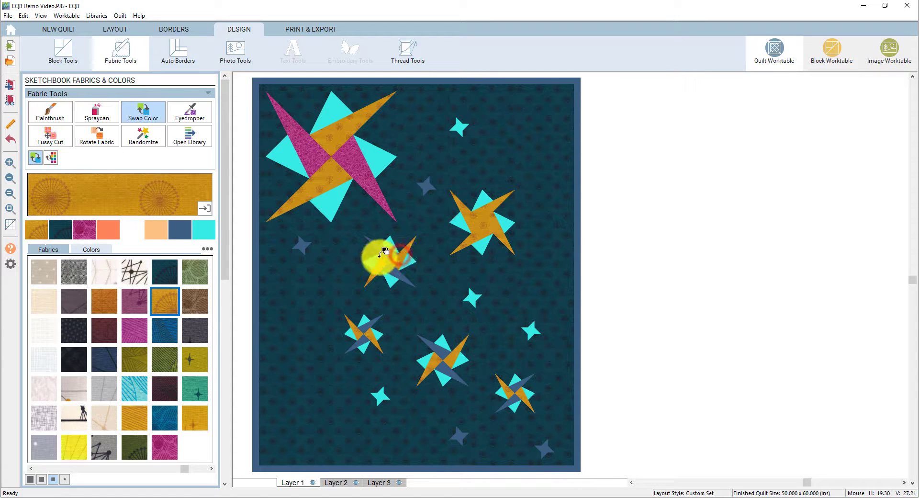
click(76, 230)
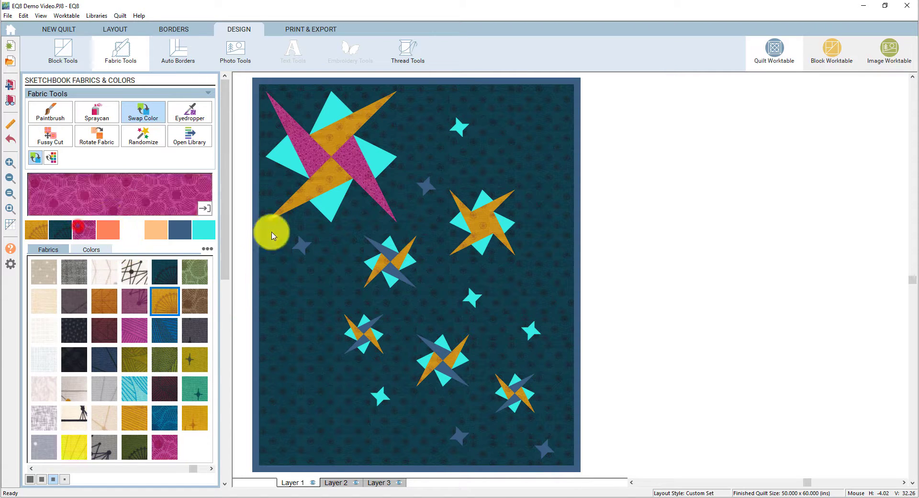
click(397, 248)
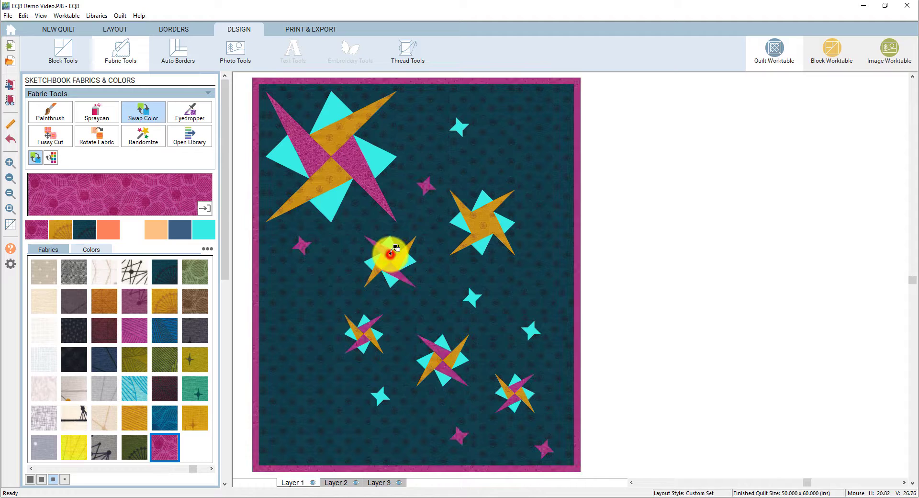
Step: Swap all turquoise patches for the off-white line print, and paint the second-largest star's upper-left and lower-right points with the magenta circle print
click(104, 271)
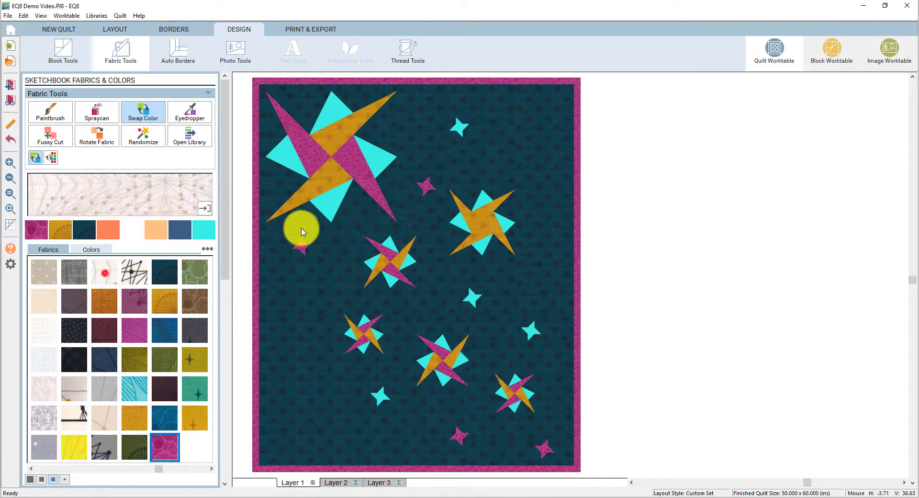
click(330, 197)
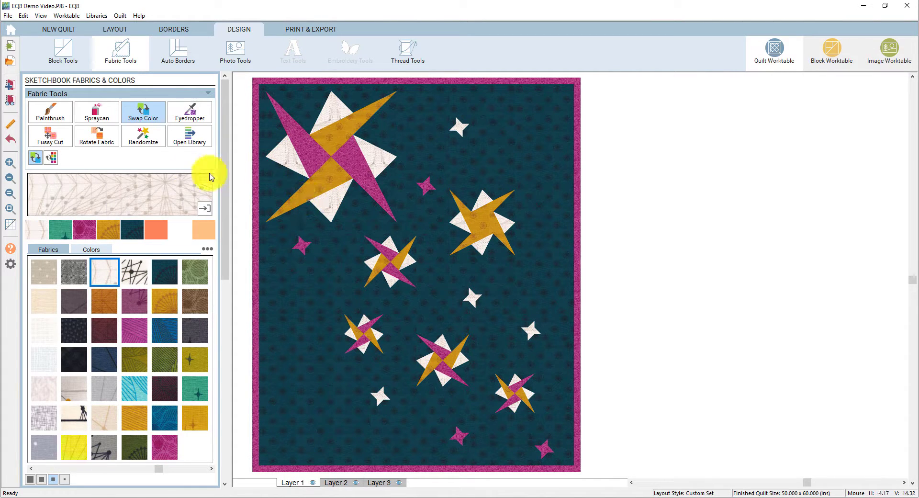
click(51, 112)
click(86, 235)
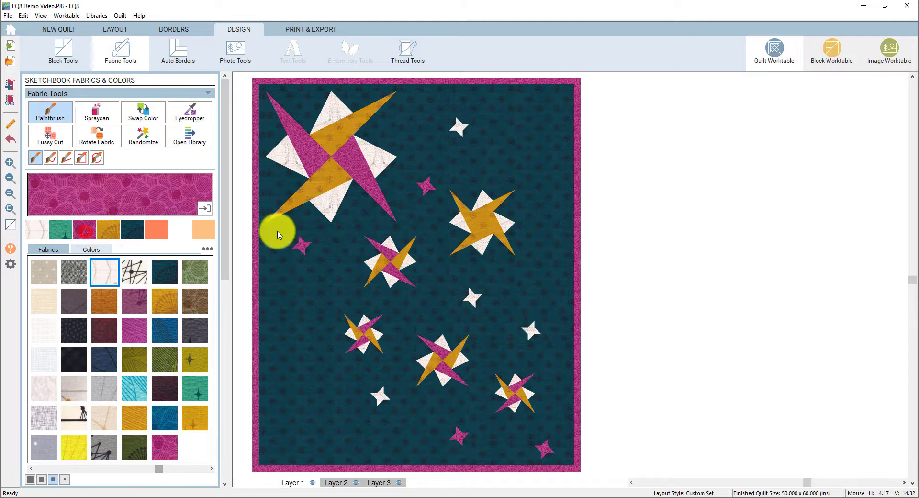
click(475, 219)
click(486, 218)
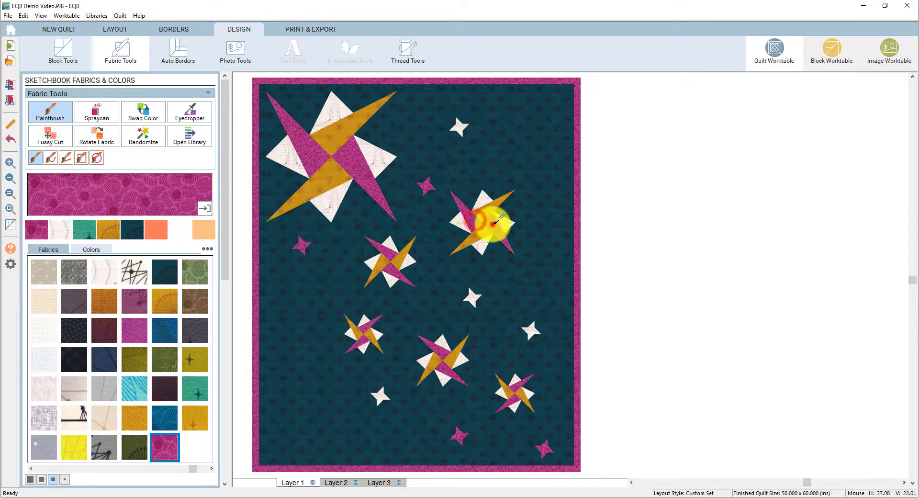
Step: Spray the green star-print fabric onto the topmost, leftmost, lower-left and bottom-right small stars, and add the recolored quilt to the sketchbook
click(101, 115)
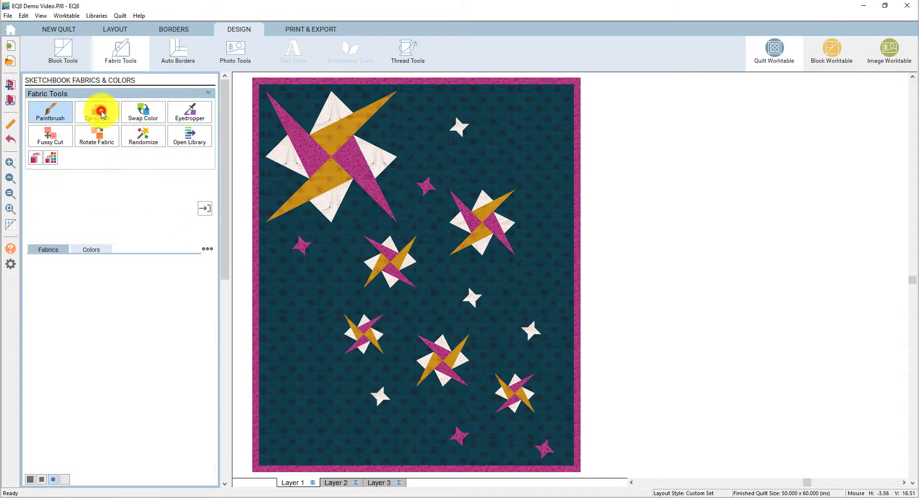
click(194, 390)
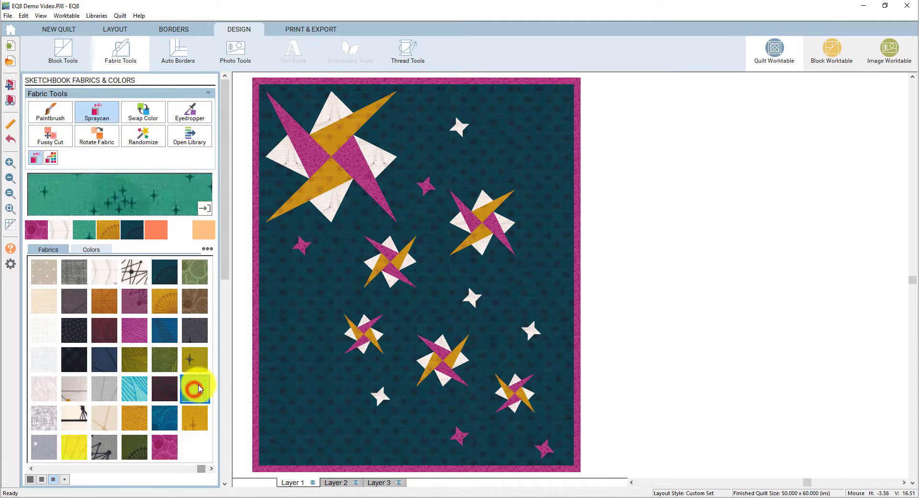
click(458, 127)
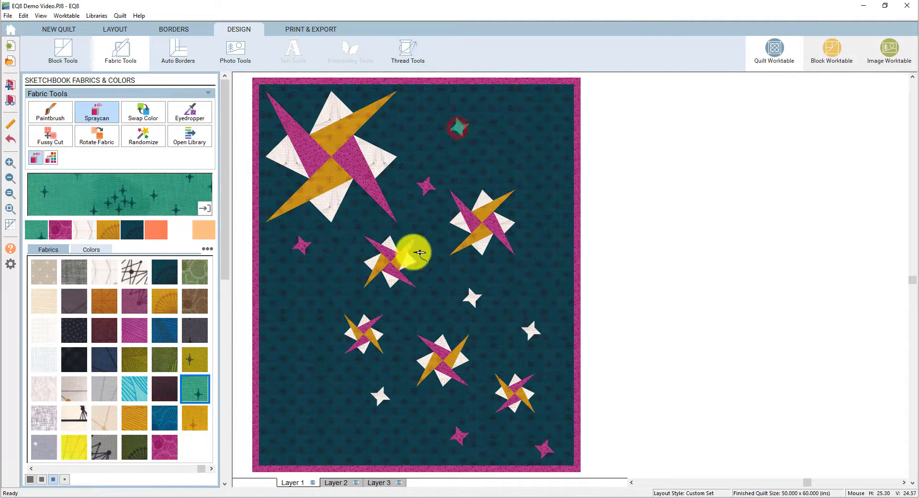
click(302, 246)
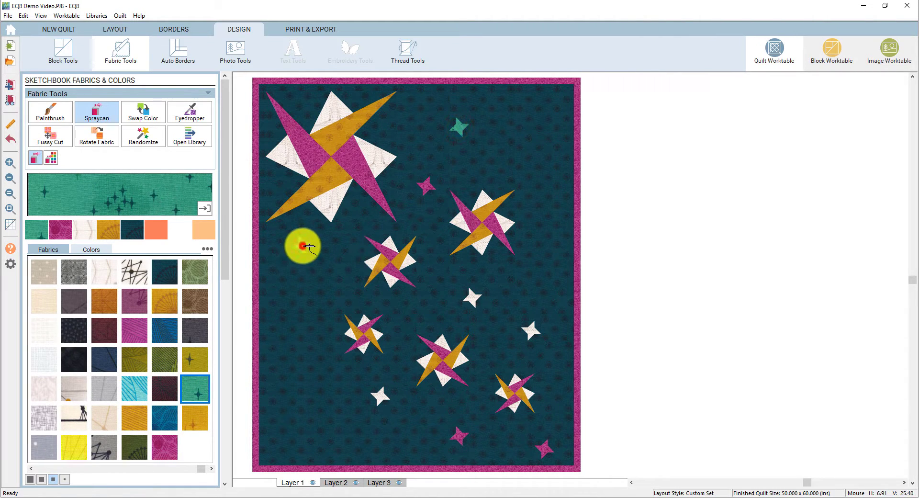
click(381, 397)
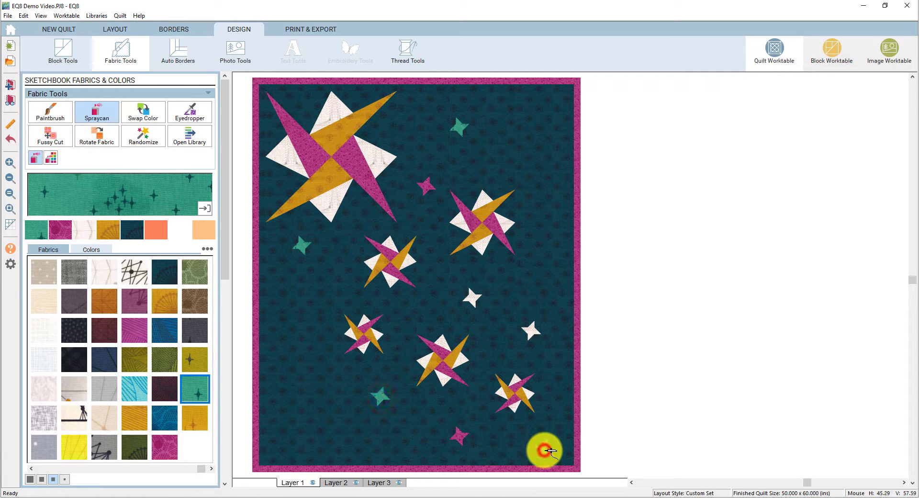
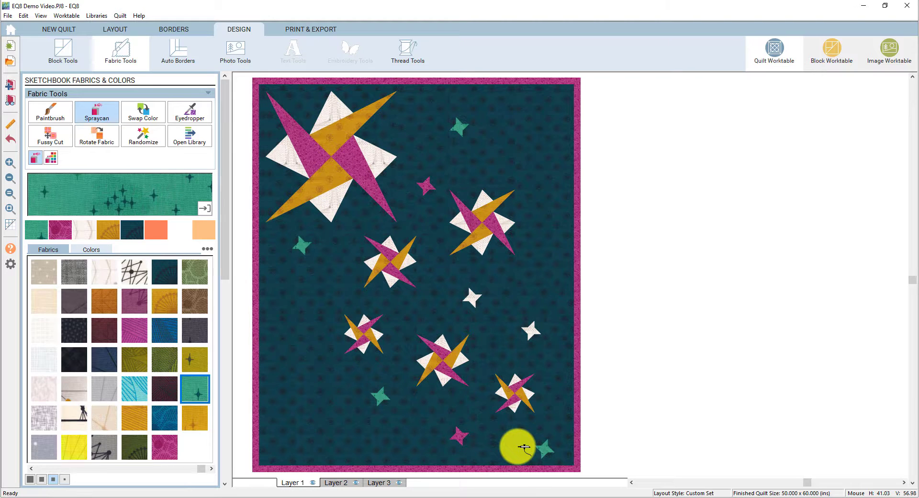
click(10, 90)
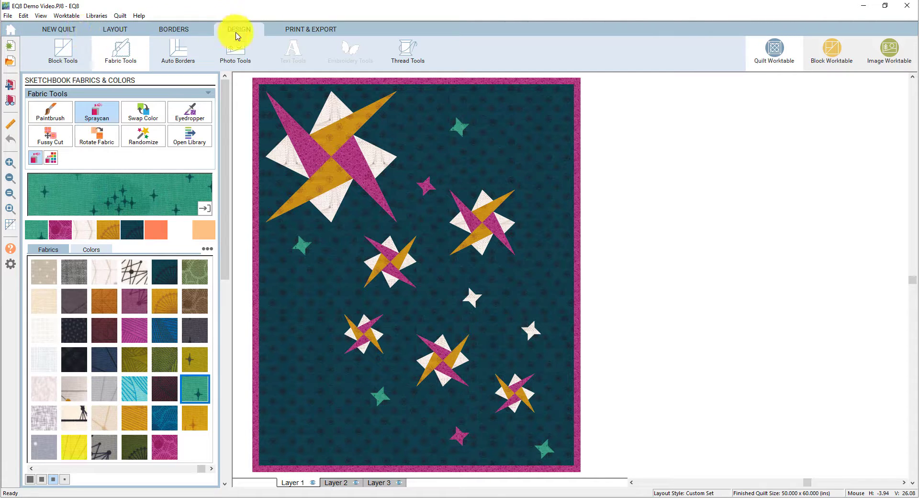
Step: Preview the quilt's yardage estimates for 44-45 inch wide fabric with a 0.25 seam allowance
click(309, 29)
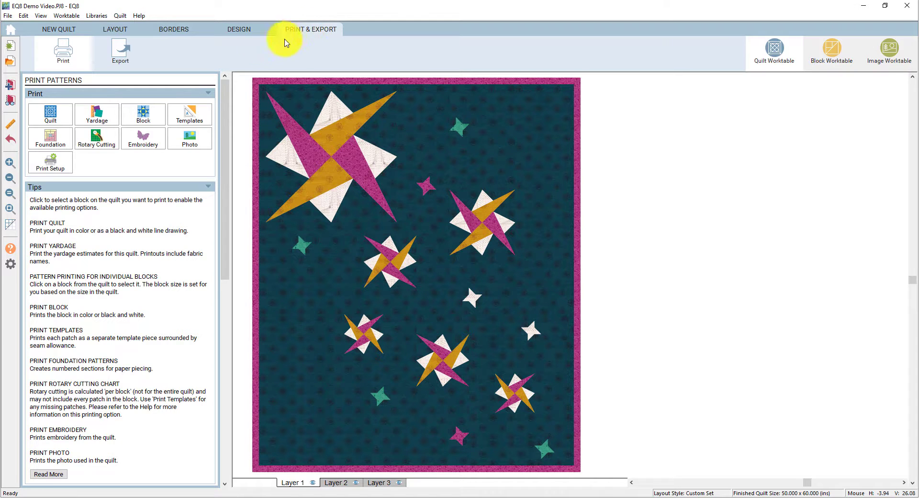
click(97, 117)
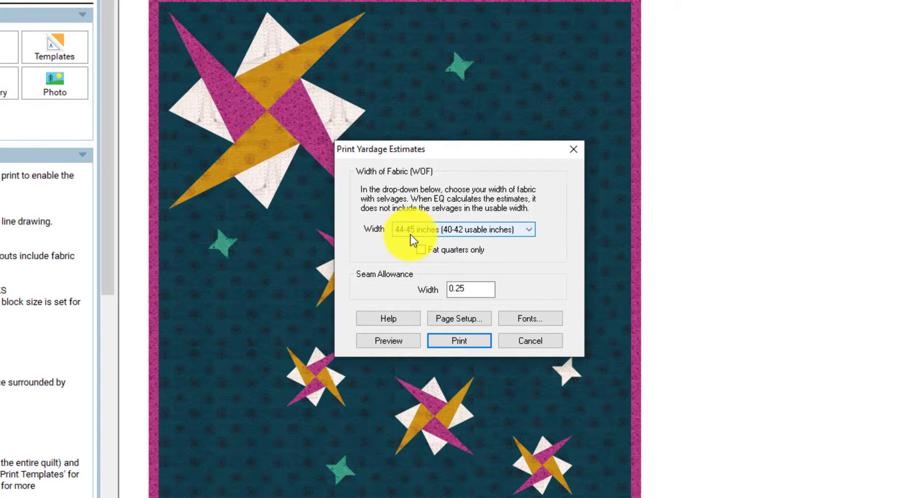
click(529, 231)
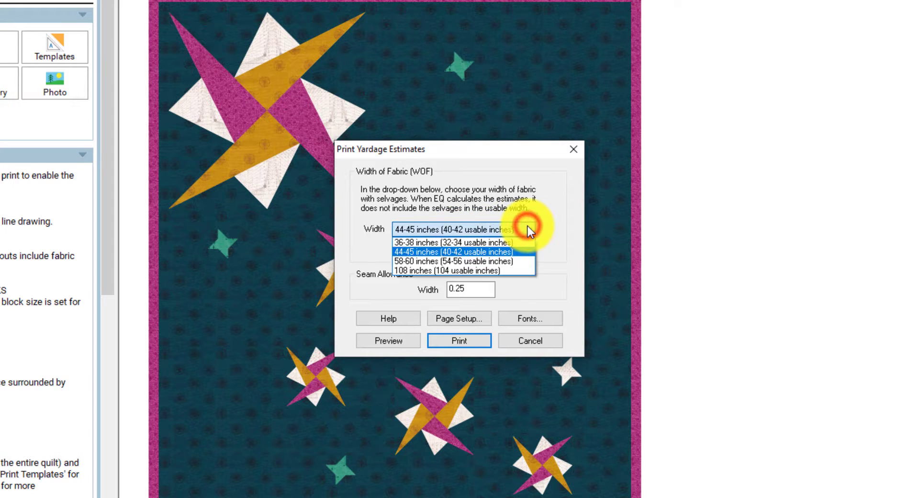
click(528, 227)
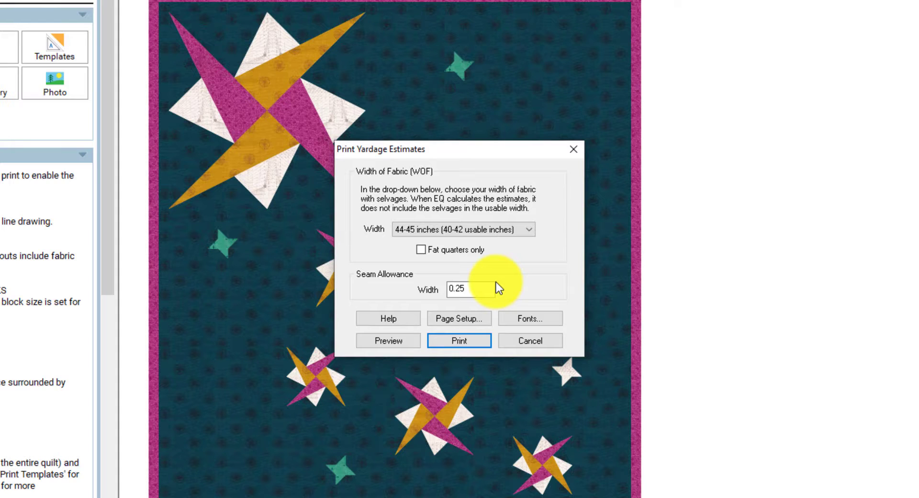
click(386, 342)
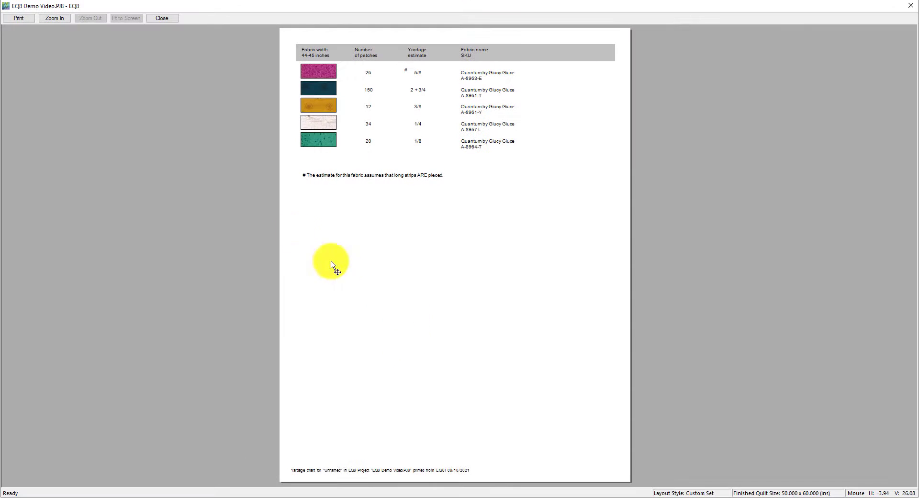
Step: Examine the yardage chart's patch counts, estimates and fabric names up close, and exit the yardage printout
click(54, 18)
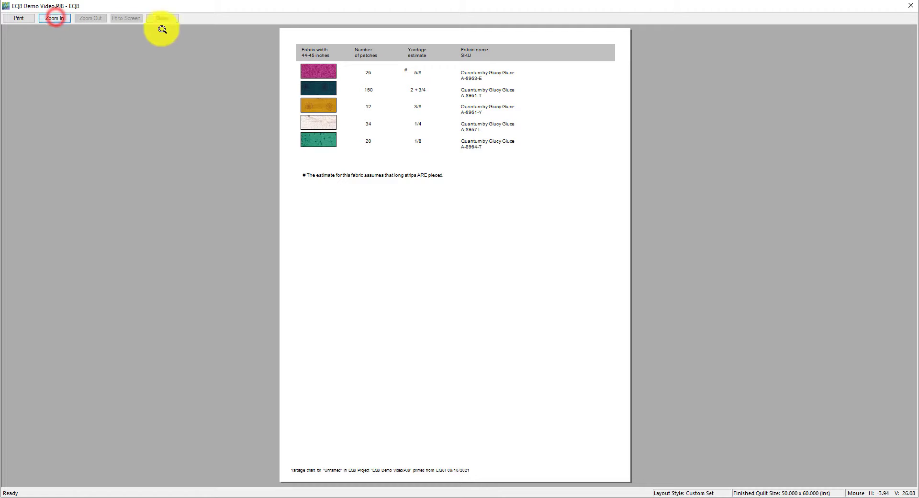
drag(289, 35, 525, 157)
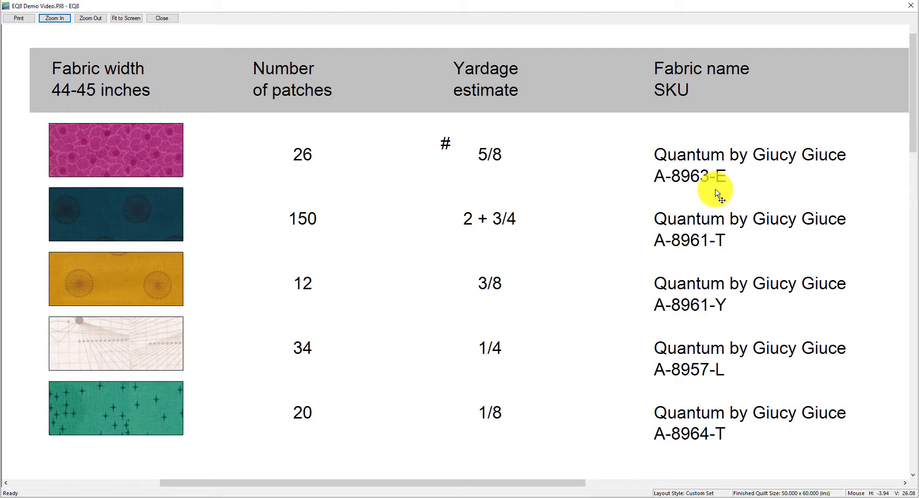
click(162, 19)
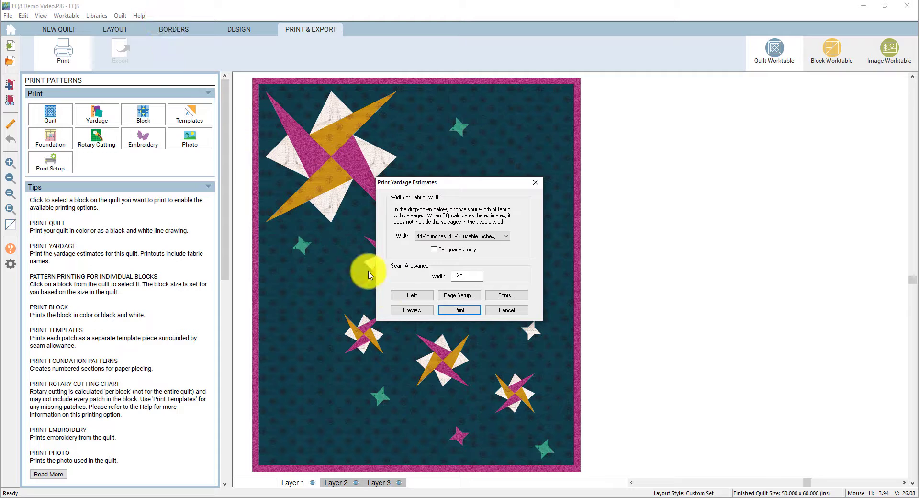
click(507, 310)
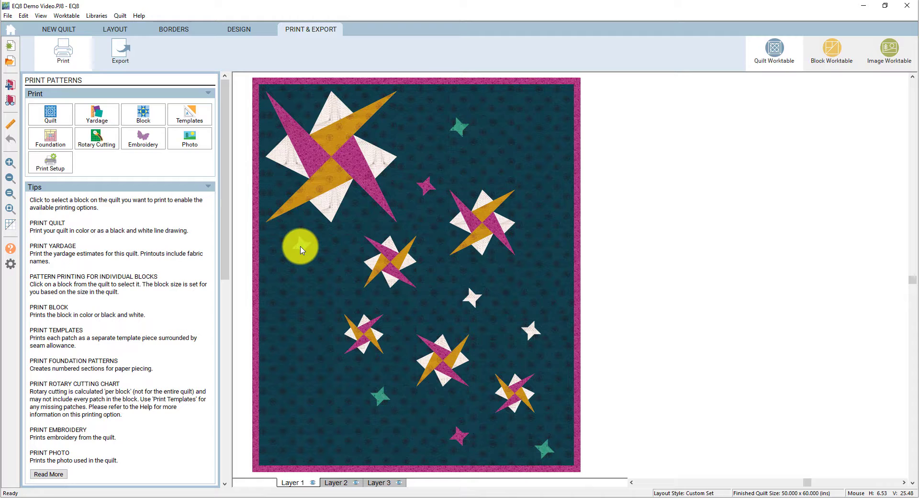
Step: Preview the rotary cutting chart for the leftmost small green Friendship Star block at its quilt size, and exit the chart
click(300, 249)
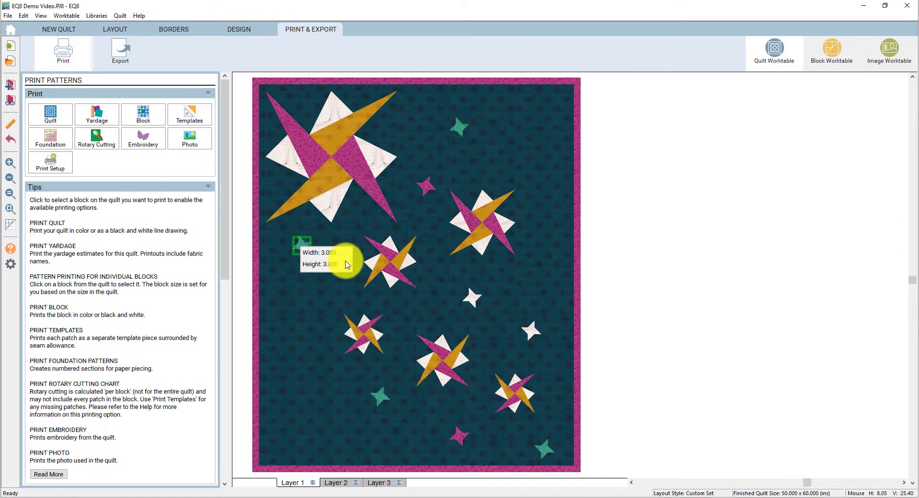
click(95, 141)
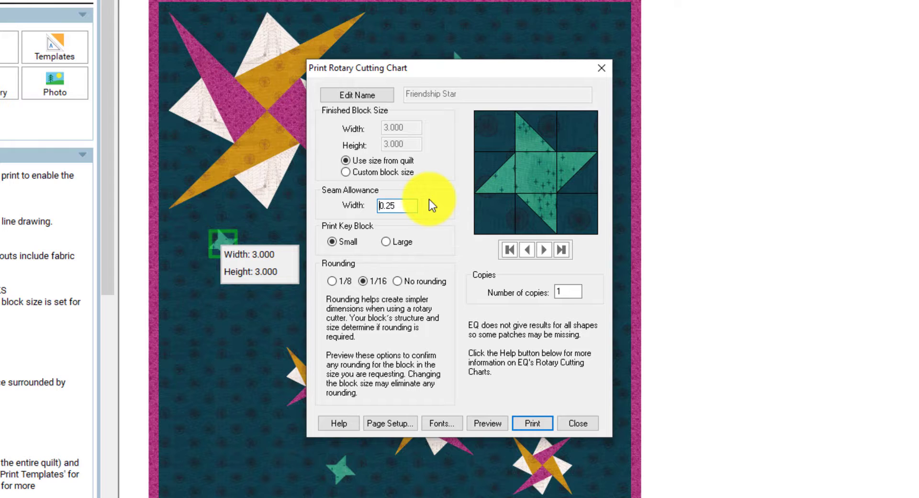
click(495, 424)
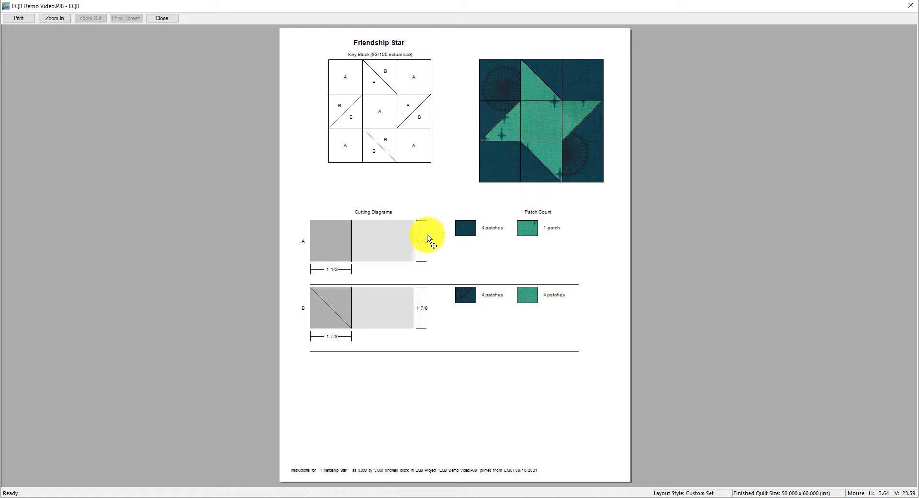
click(164, 18)
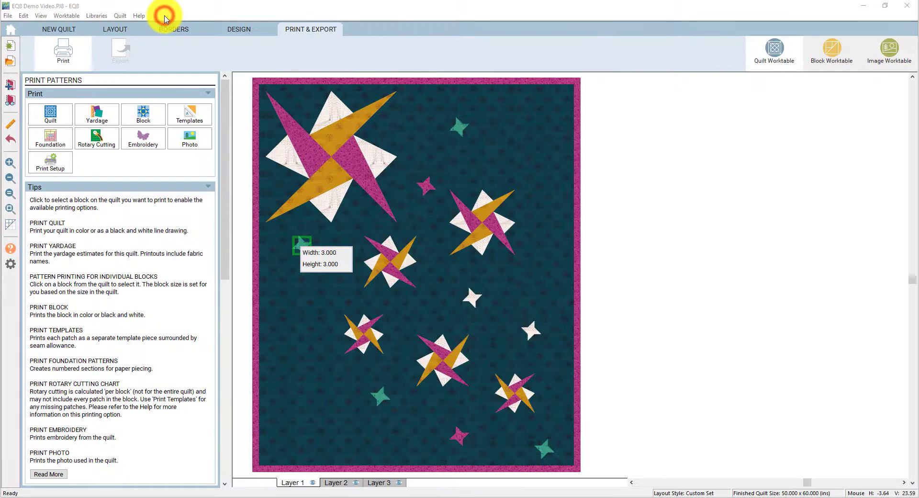
click(531, 365)
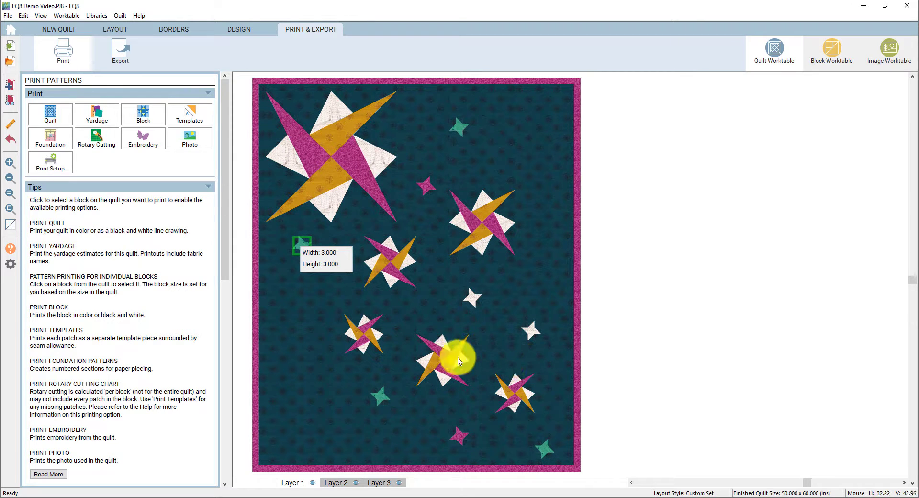
Step: Check the foundation sections and numbering of the small star block left of the lower-center star, and preview its foundation pattern
click(372, 333)
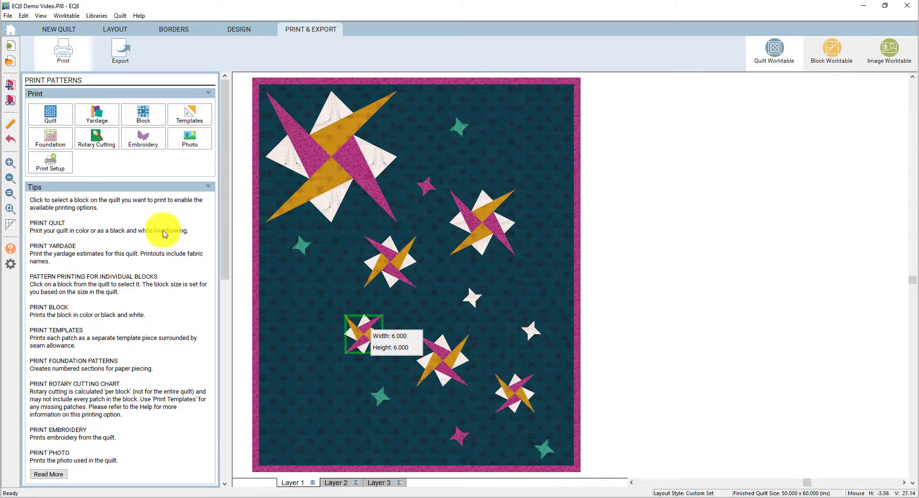
click(47, 141)
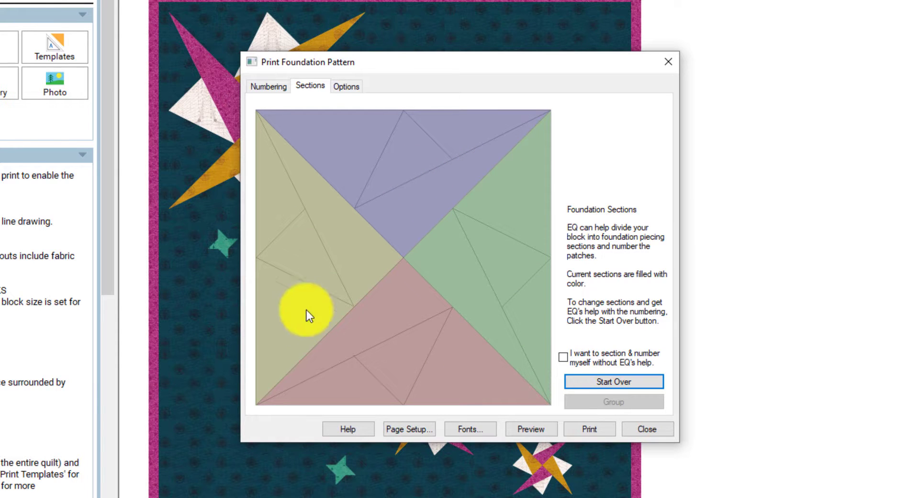
click(256, 87)
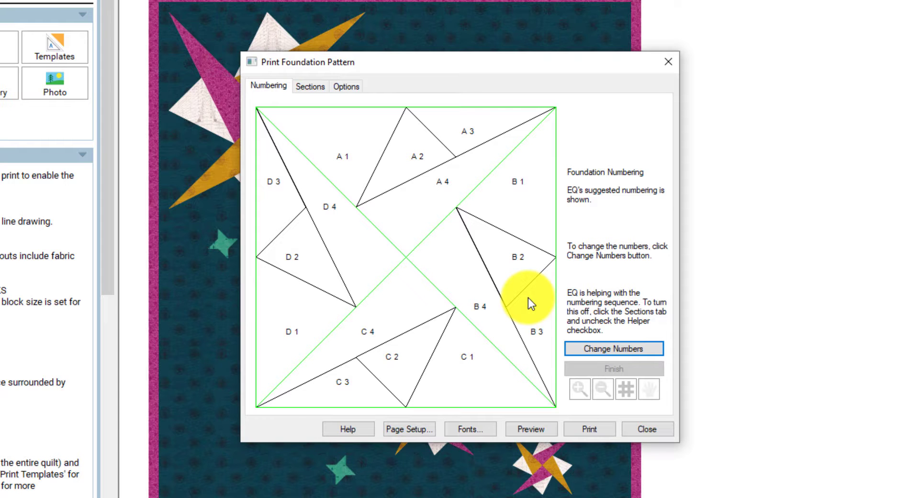
click(530, 432)
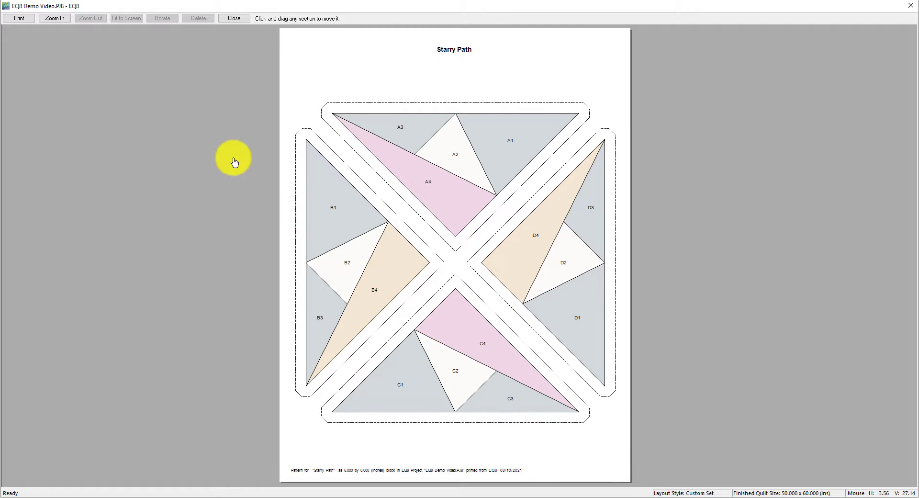
Step: Examine the upper sections of the Starry Path foundation pattern up close, exit the printout and deselect the block
click(46, 20)
drag(287, 72, 625, 266)
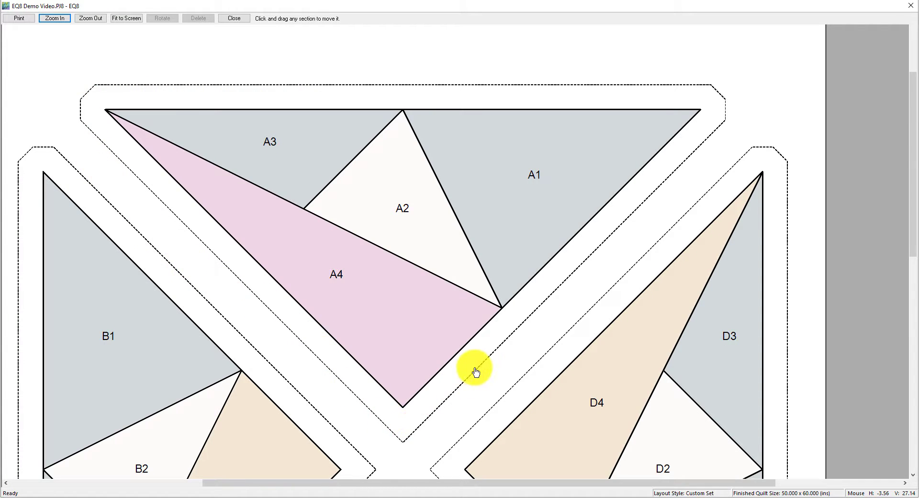
click(234, 19)
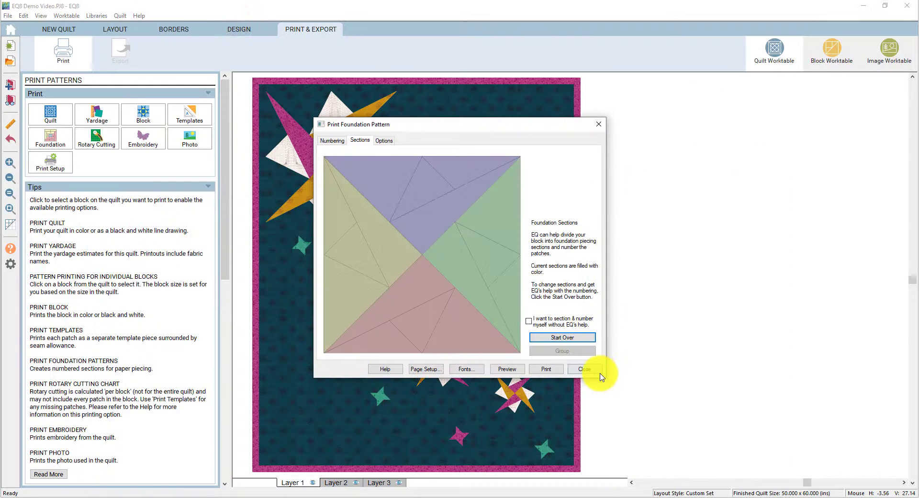
click(598, 370)
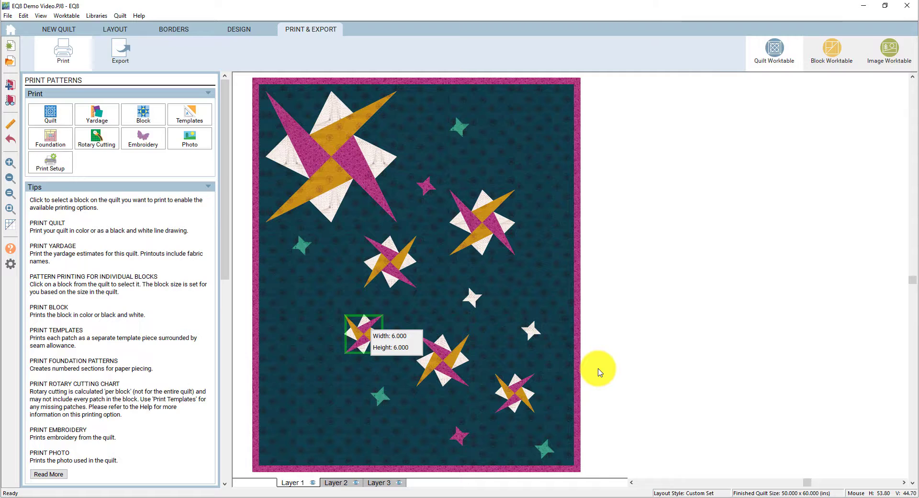
click(598, 370)
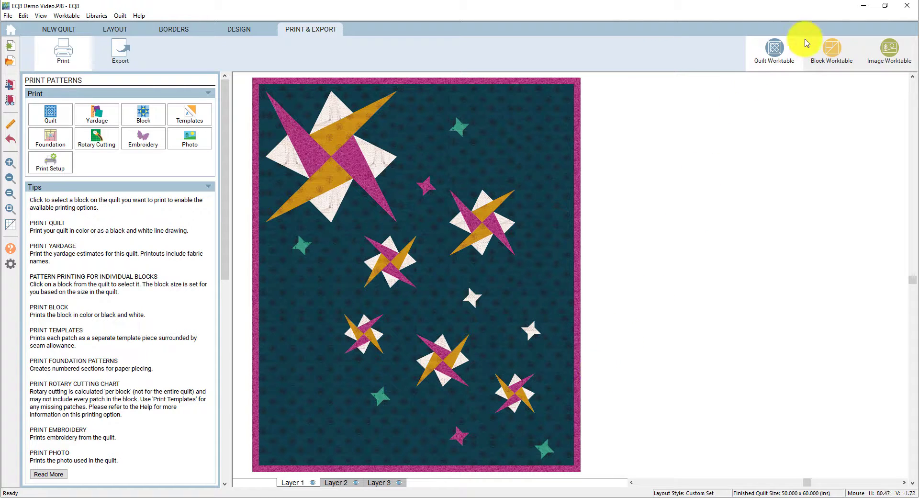
Step: Open the first coloring of the Starry Path block from the Project Sketchbook for editing on the Block Worktable
click(833, 46)
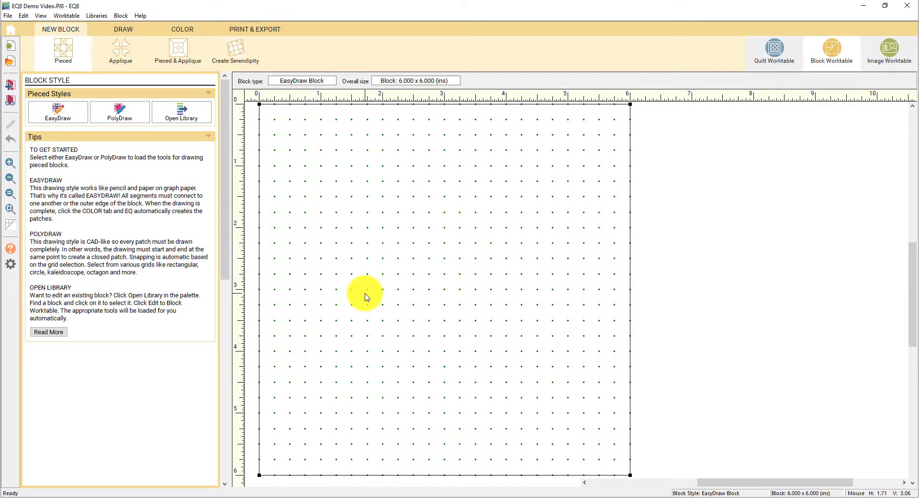
click(15, 104)
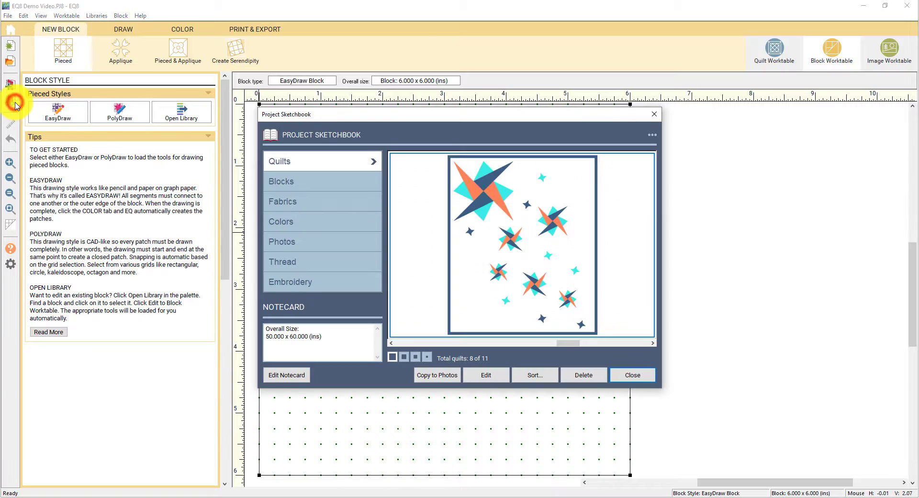
click(308, 185)
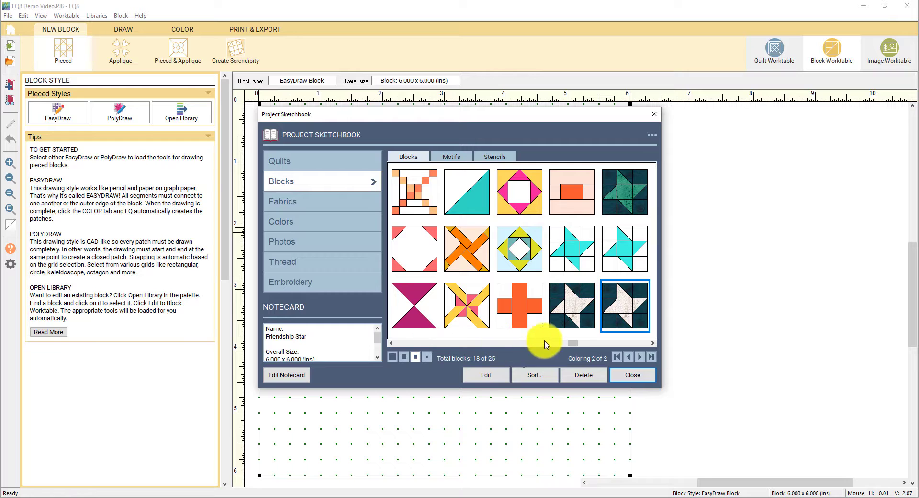
drag(573, 343, 396, 349)
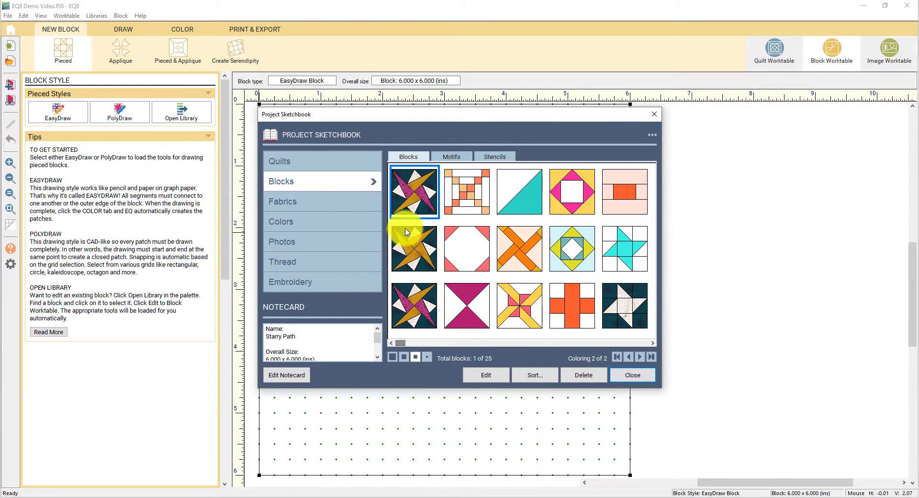
click(410, 198)
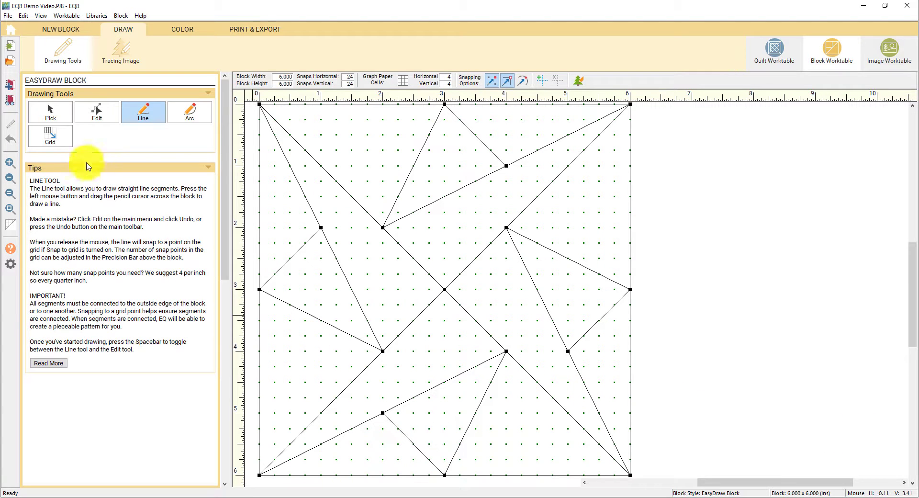
Step: Delete the four line segments that meet at the midpoints of the block's upper and right edges
click(53, 123)
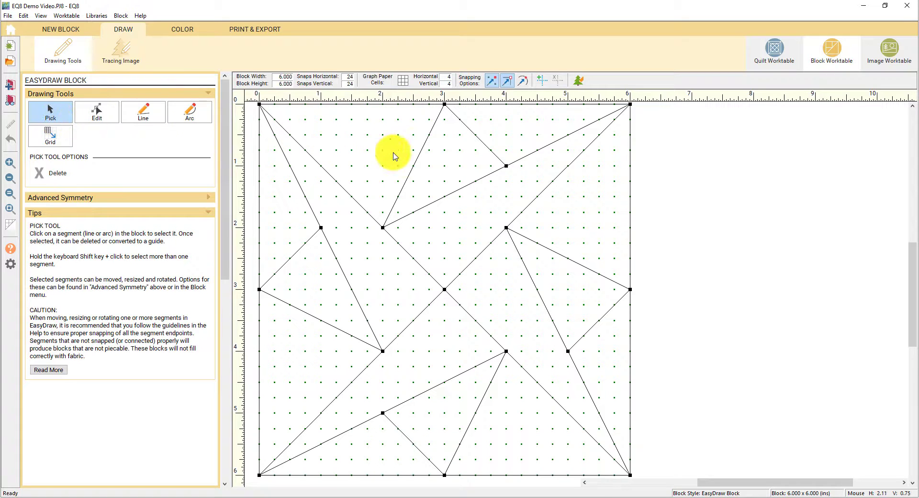
click(421, 155)
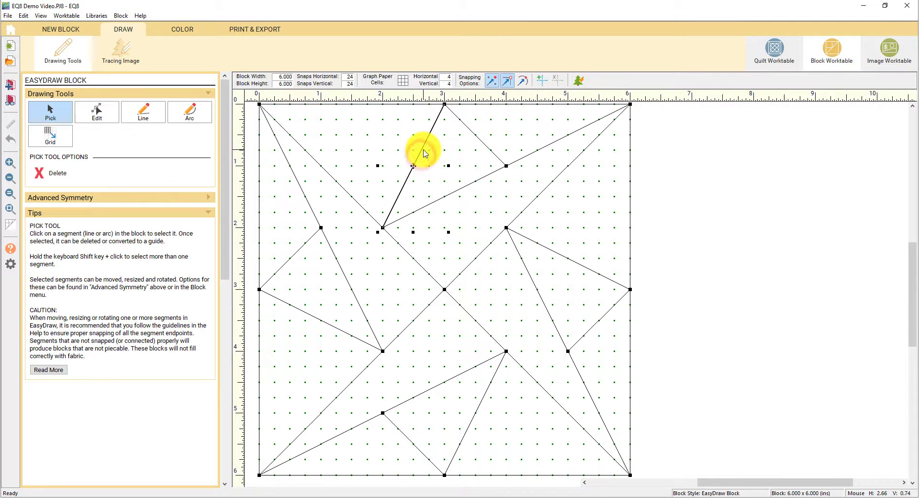
key(Delete)
click(484, 139)
key(Delete)
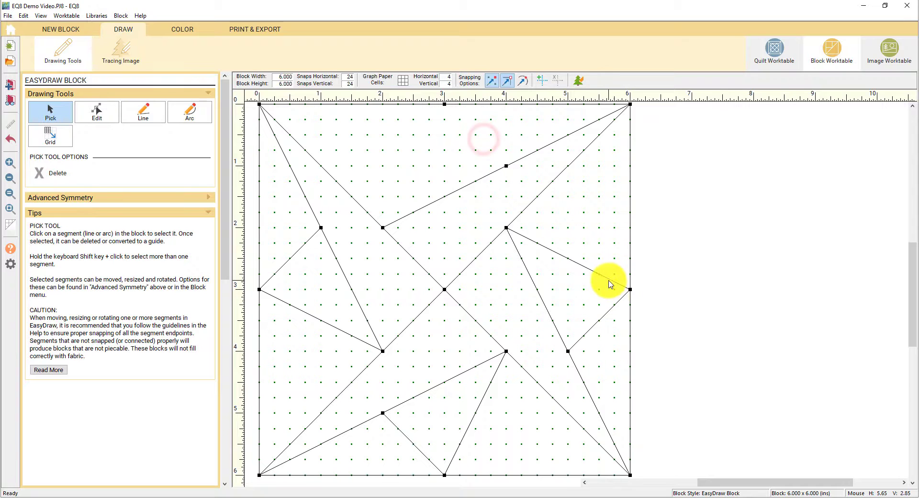
click(610, 308)
key(Delete)
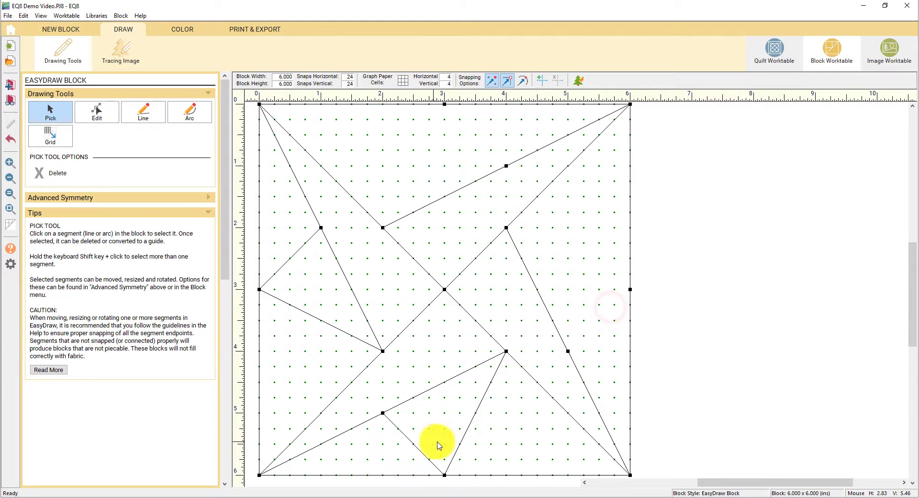
Step: Delete the segments meeting at the midpoints of the block's lower and left edges, and add the simplified colored star to the sketchbook
click(464, 437)
key(Delete)
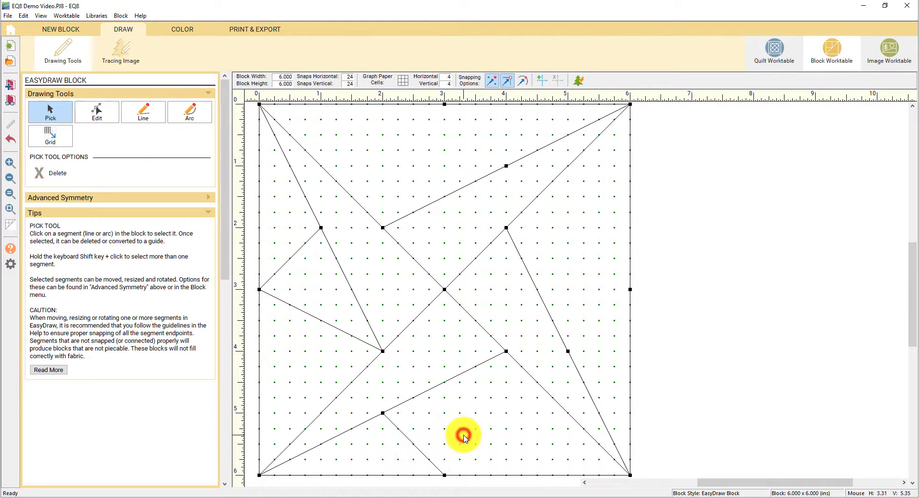
click(424, 456)
key(Delete)
click(340, 330)
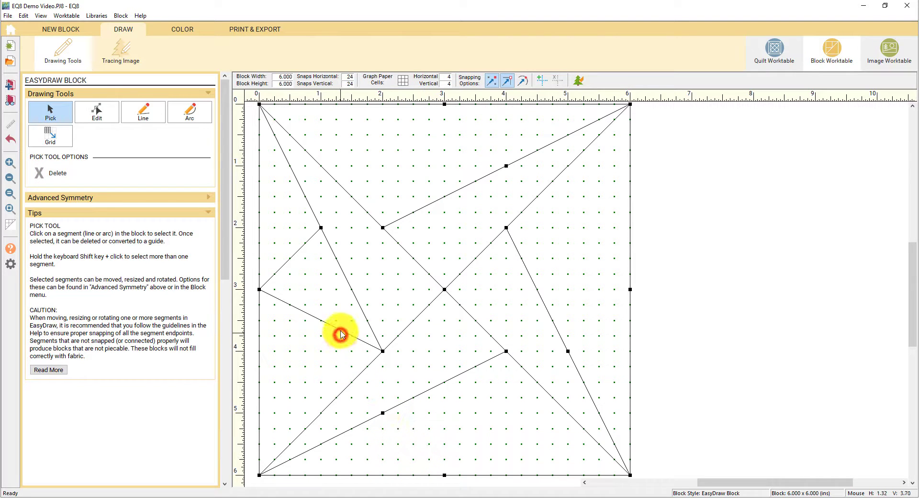
key(Delete)
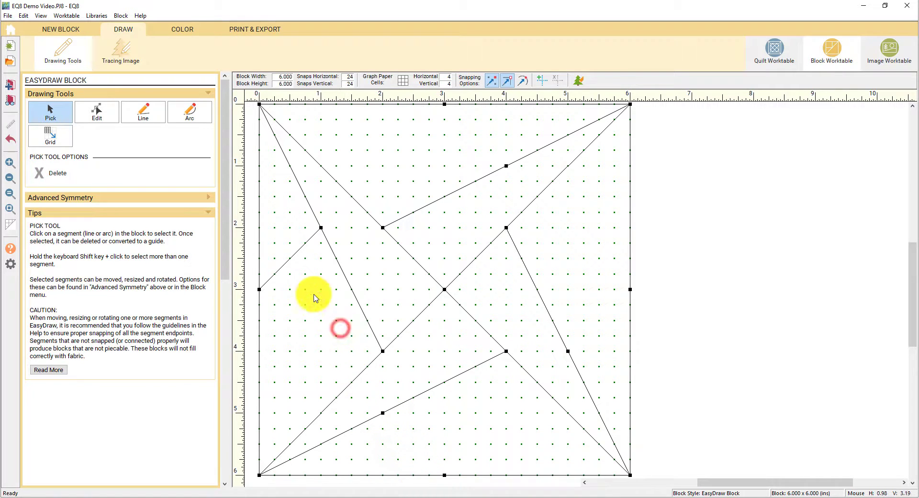
click(290, 255)
key(Delete)
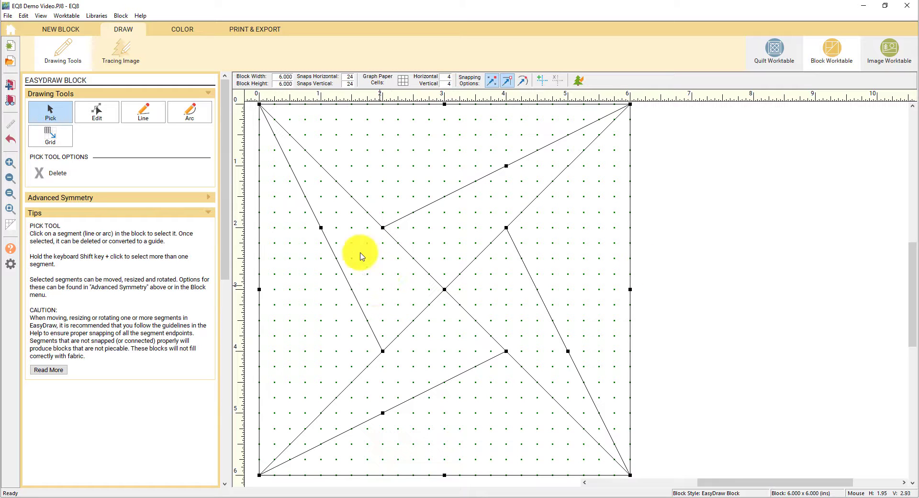
click(182, 29)
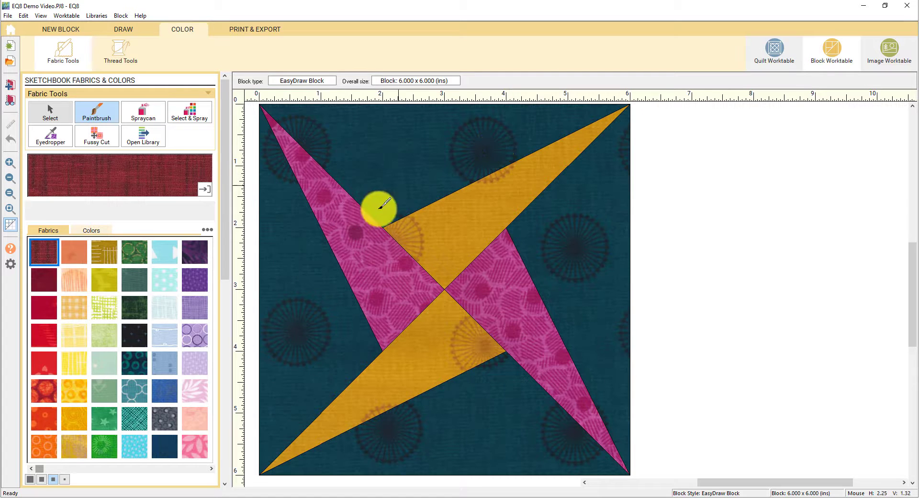
click(9, 86)
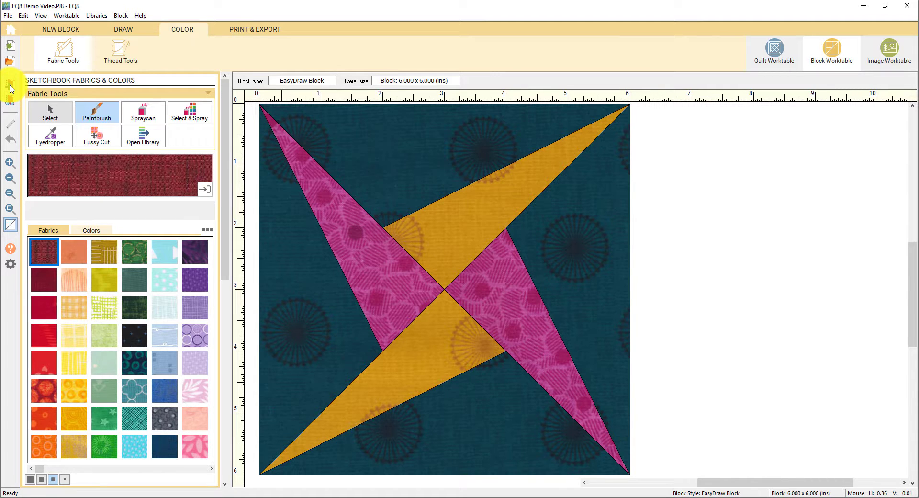
Step: Draw a 2-inch square around the star's center, joining the four inner corner points with straight lines
click(122, 30)
click(132, 112)
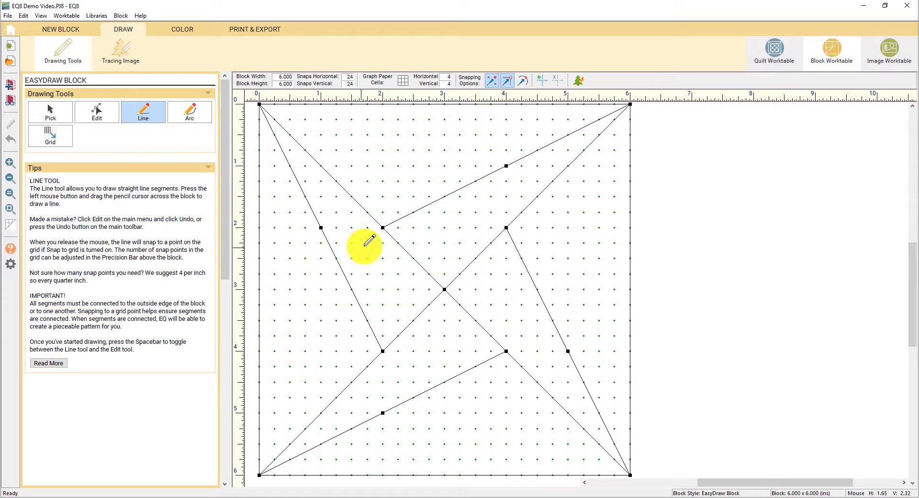
mouse_move(382, 227)
mouse_down()
mouse_move(383, 350)
mouse_move(506, 350)
mouse_move(507, 228)
mouse_move(396, 240)
mouse_move(383, 228)
mouse_up()
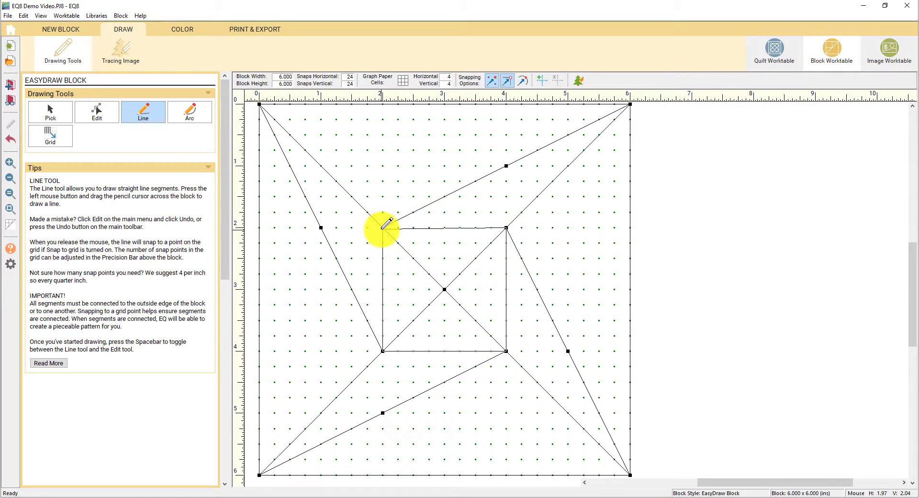
Step: Color the center square's upper and lower triangles green star fabric and its side triangles olive line fabric, and add the block to the sketchbook
click(175, 30)
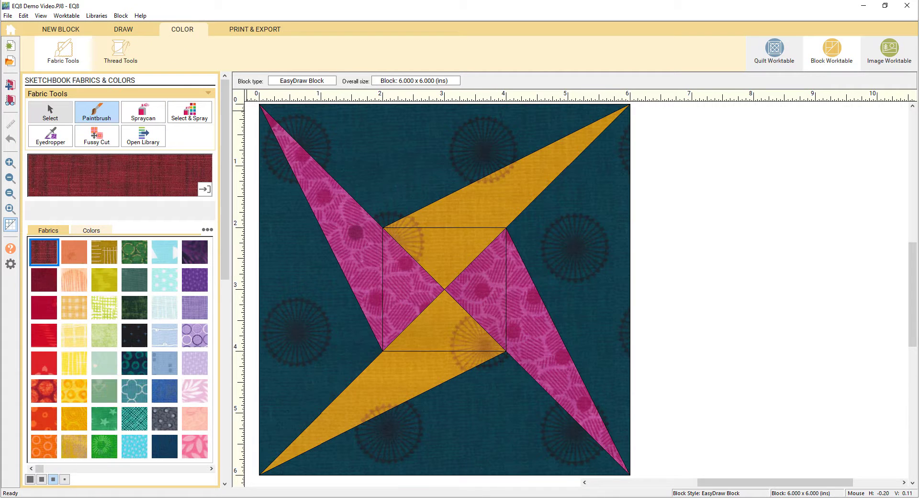
drag(35, 469, 214, 473)
click(214, 473)
click(168, 447)
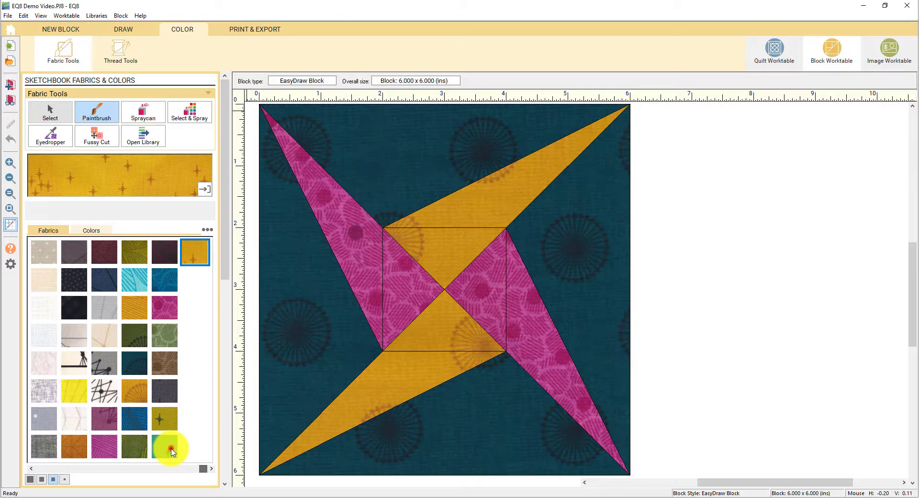
click(456, 318)
click(441, 257)
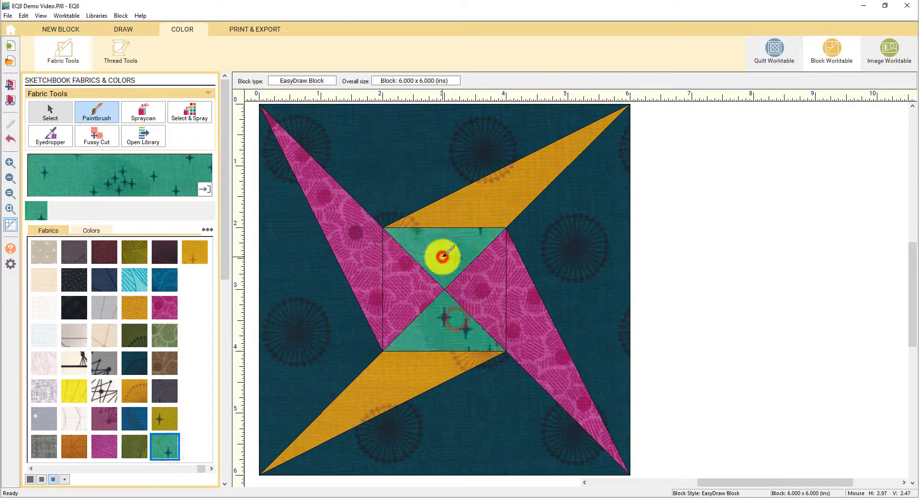
click(136, 246)
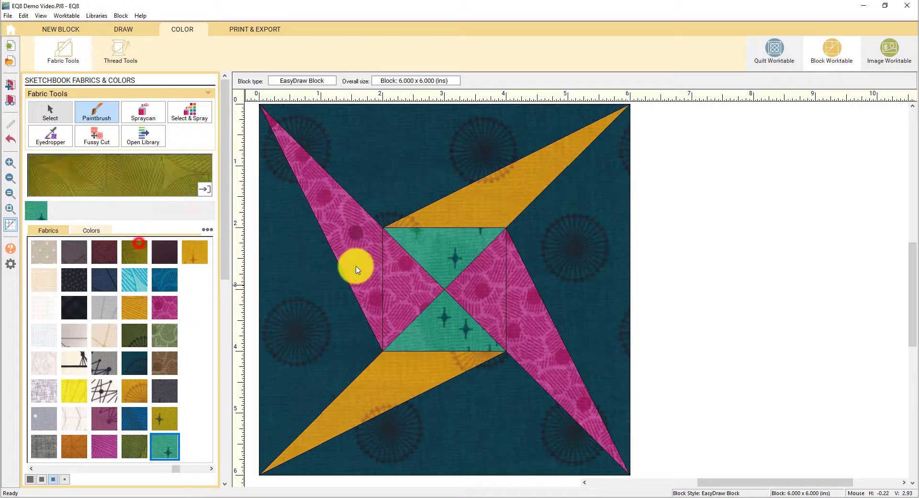
click(390, 266)
click(474, 283)
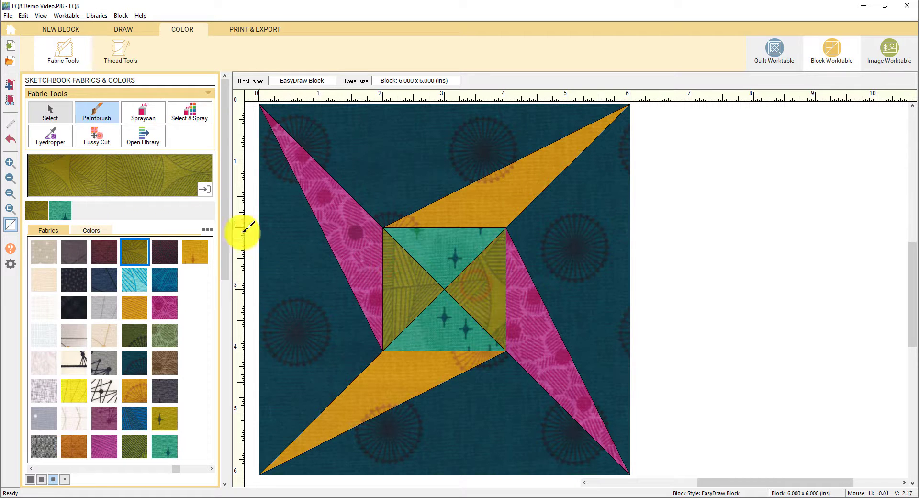
click(12, 86)
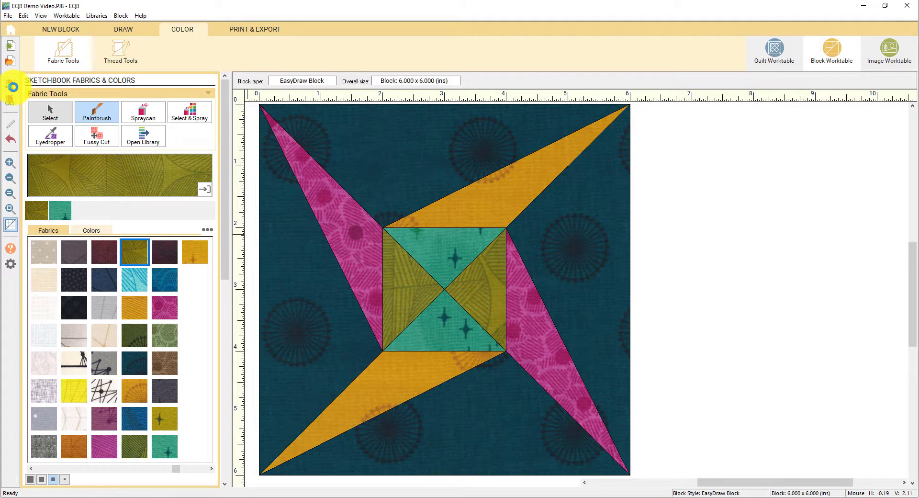
Step: Generate a Clip & Flip Serendipity block from the first Starry Path coloring with the second quadrant arrangement, and add it to the sketchbook
click(57, 30)
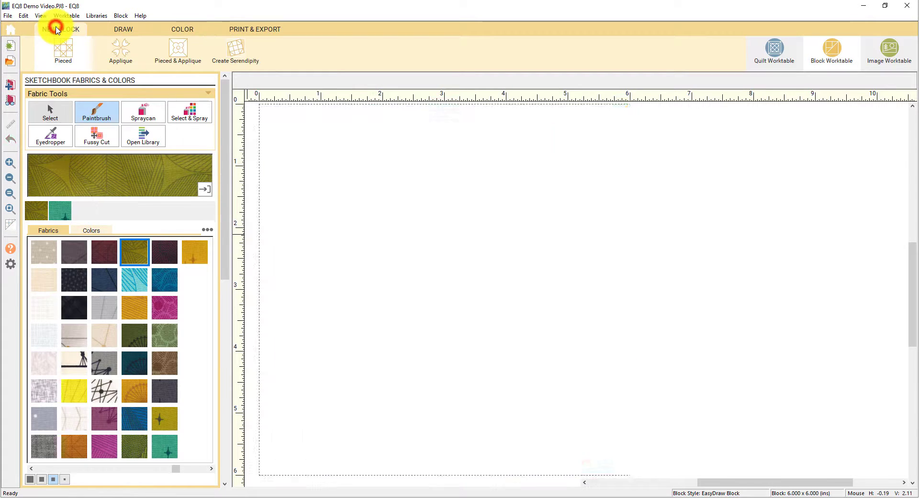
click(236, 56)
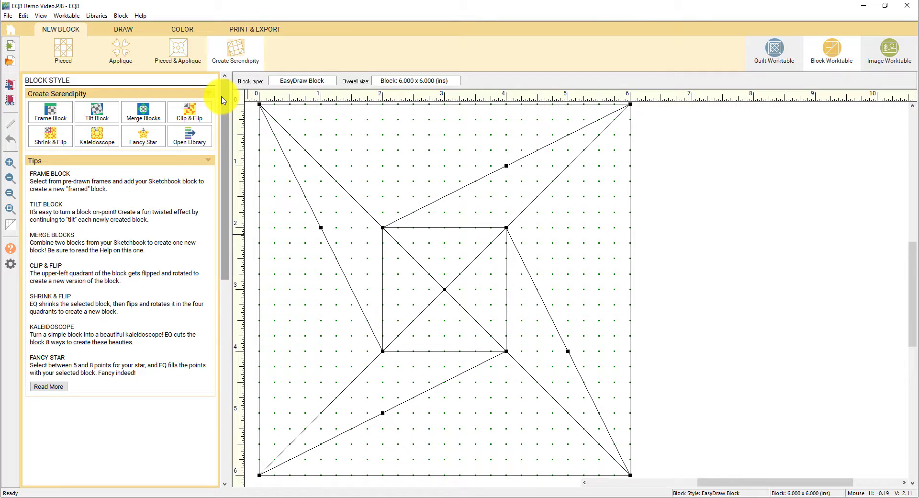
click(191, 117)
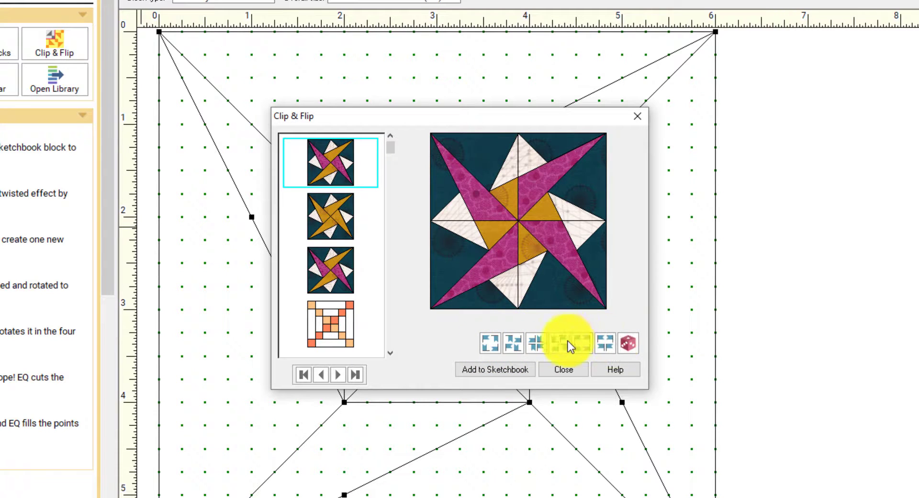
click(516, 341)
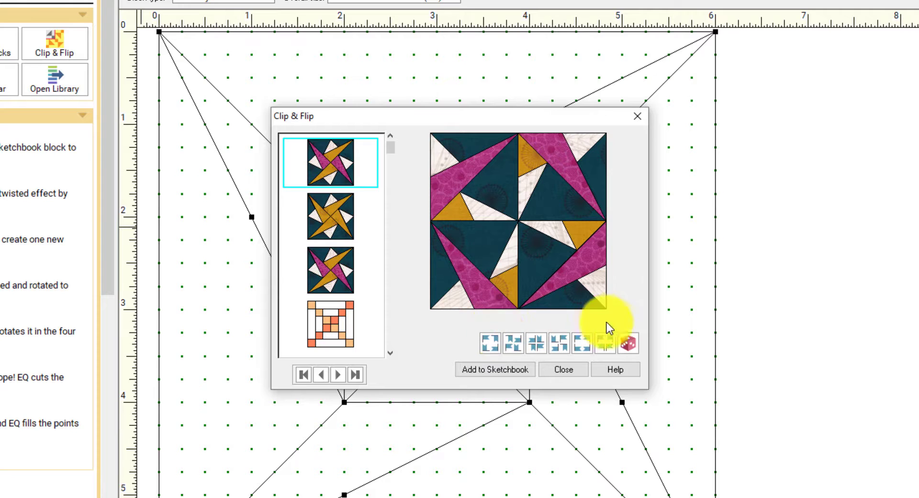
click(493, 369)
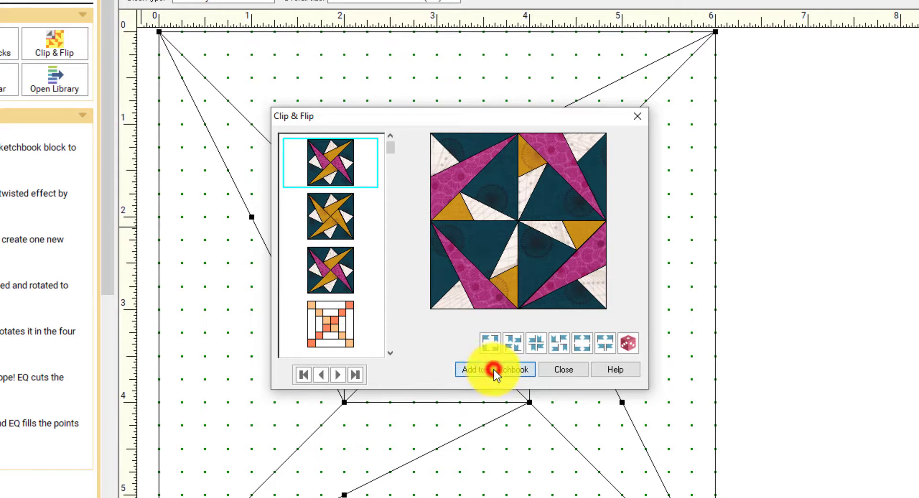
Step: Add further Clip & Flip versions with other quadrant arrangements, including the side-to-side mirrored one, to the sketchbook and exit Clip & Flip
click(564, 341)
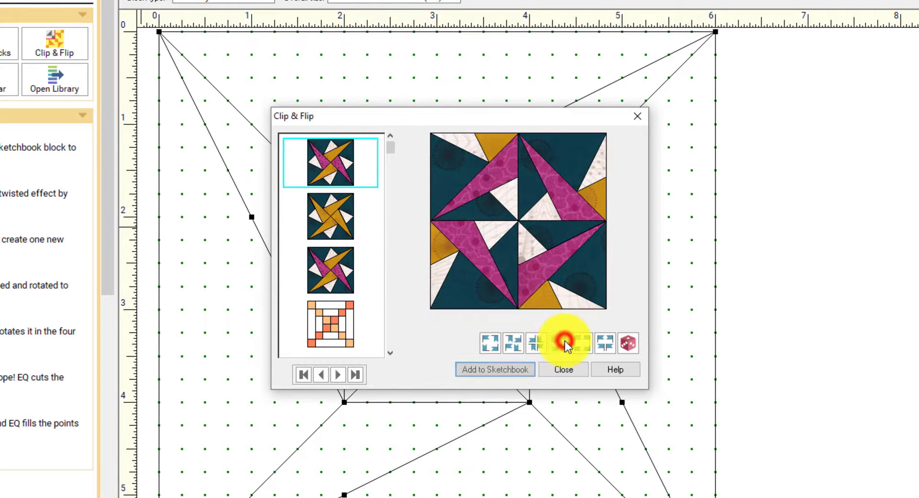
click(530, 370)
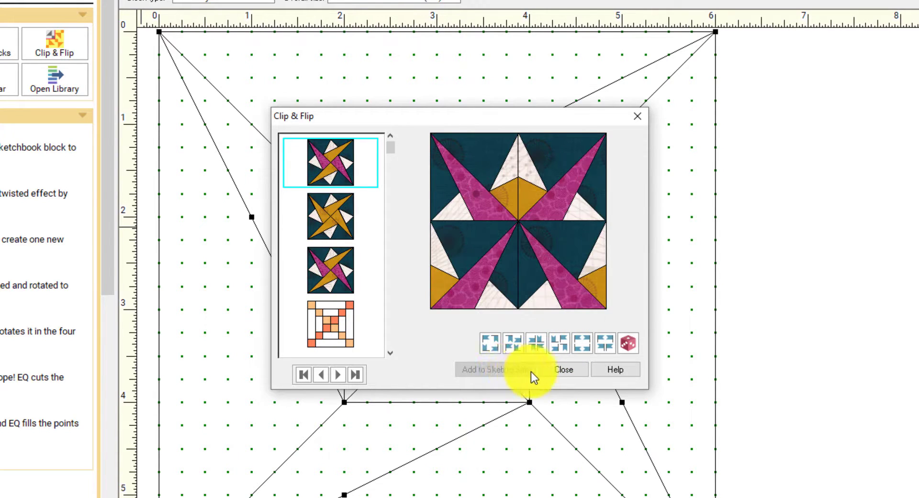
click(549, 369)
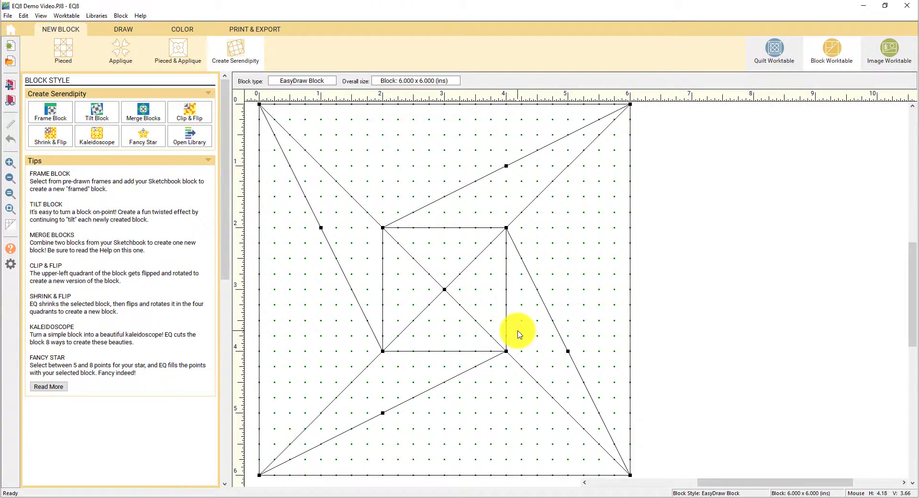
Step: Create two Kaleidoscope blocks from the first Starry Path coloring, using the first large triangle tile and the first small magenta tile, and add both to the sketchbook
click(100, 142)
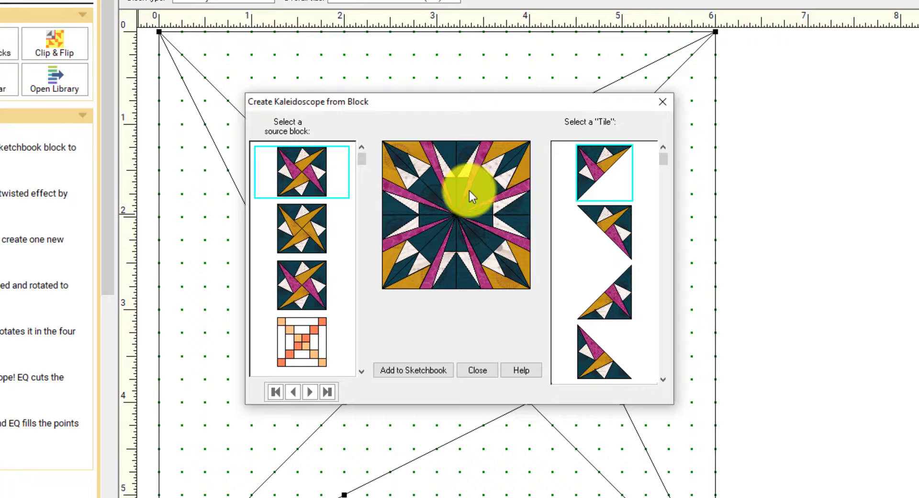
click(426, 366)
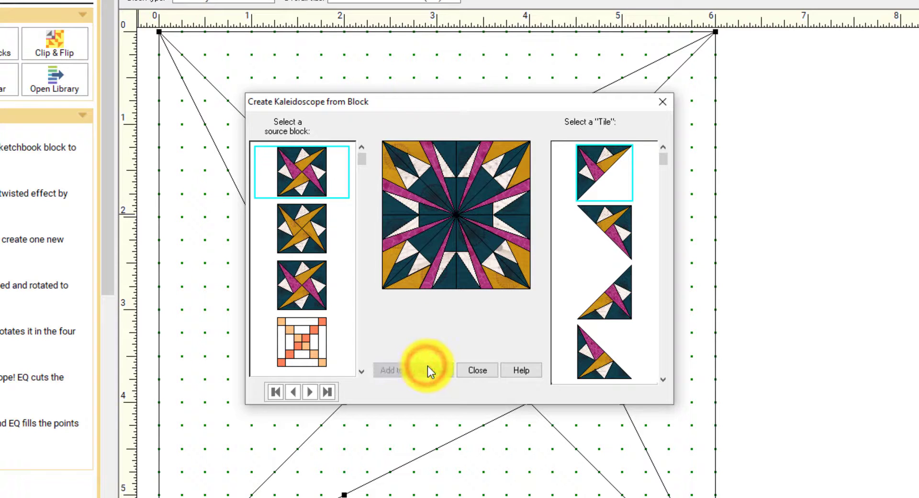
click(602, 217)
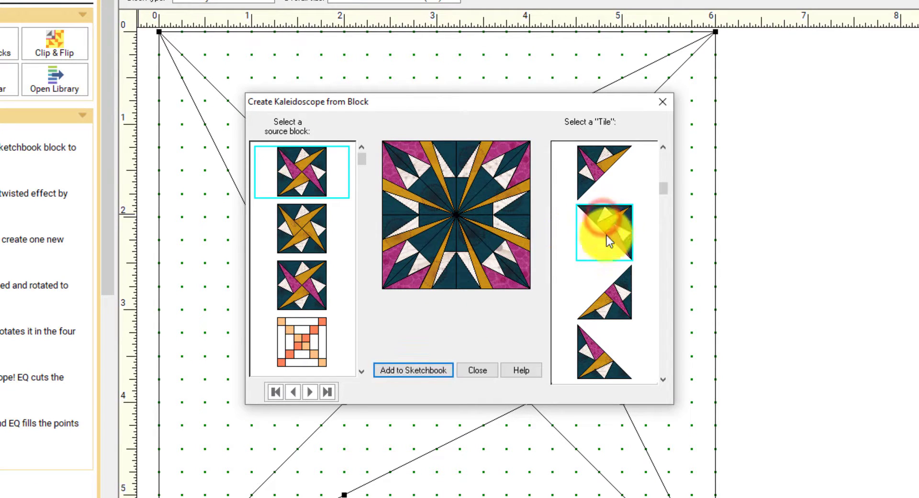
click(612, 298)
click(596, 358)
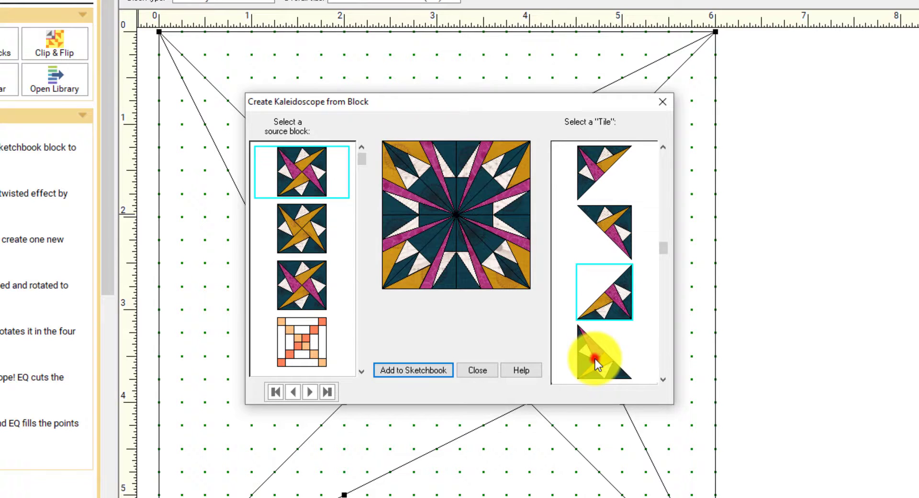
click(661, 376)
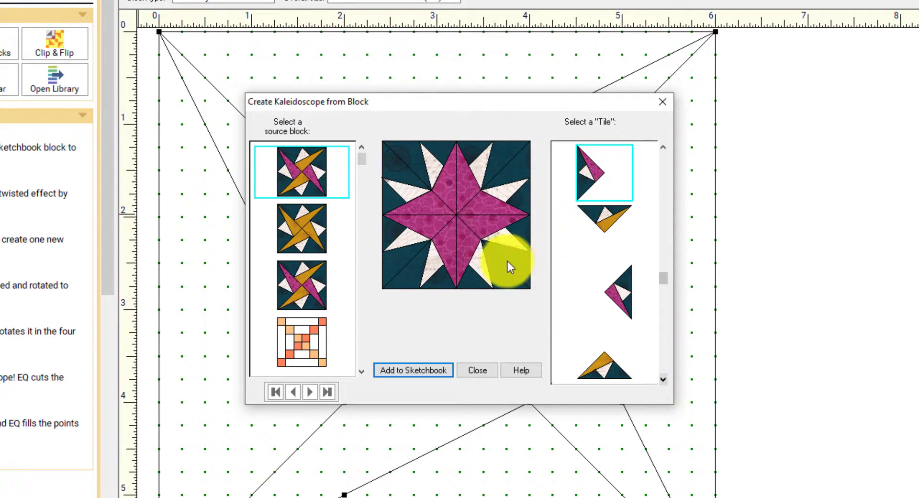
click(447, 369)
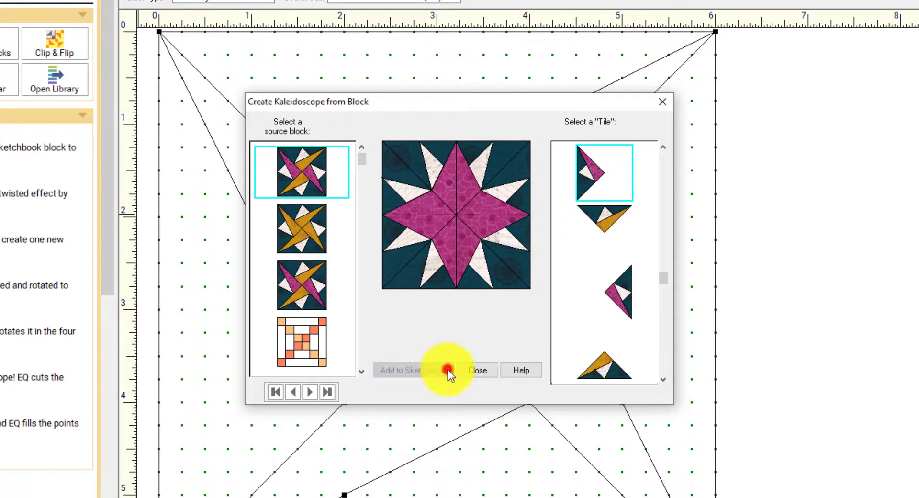
click(472, 369)
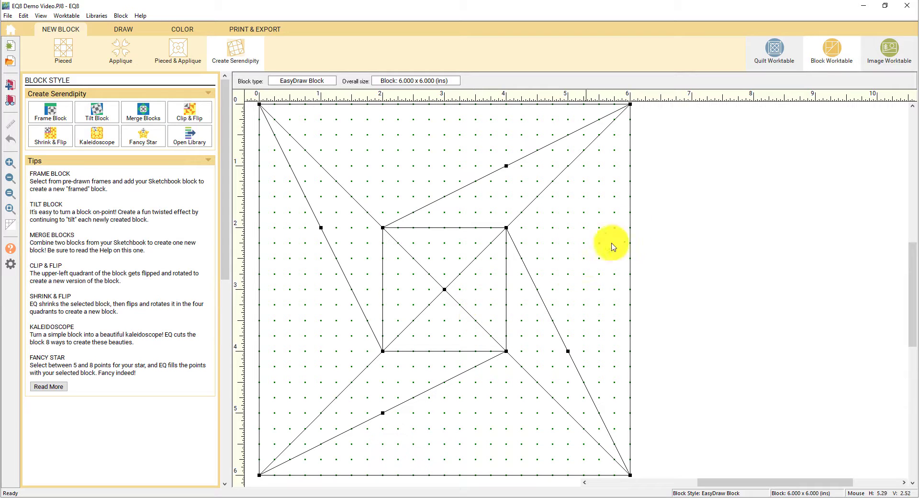
Step: Start a new quilt with the Horizontal layout and bring up the newly made sketchbook blocks for setting
click(782, 53)
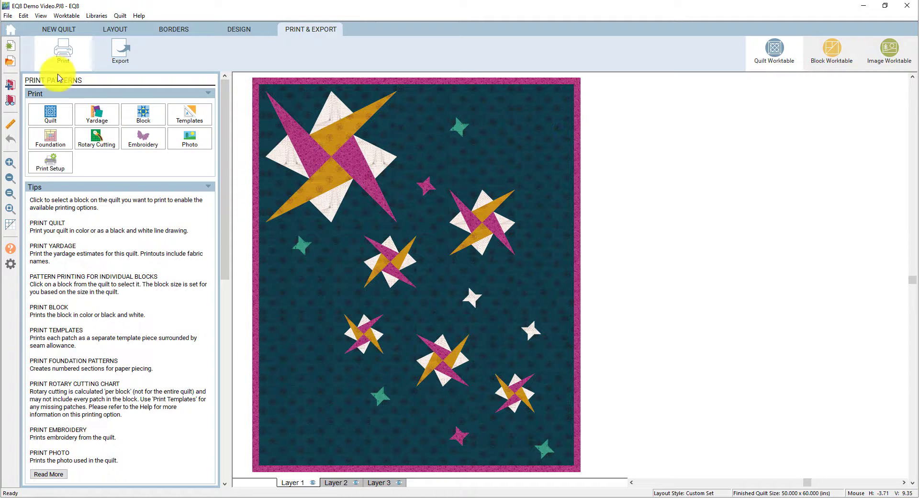
click(61, 31)
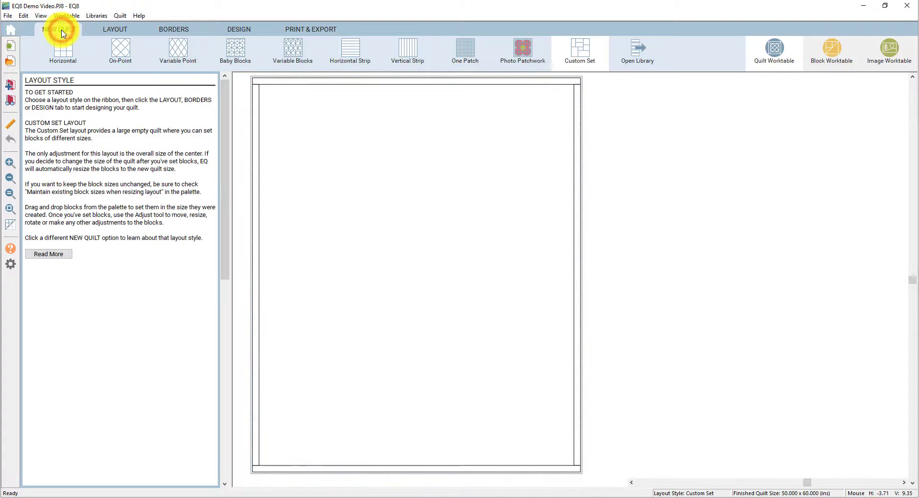
click(62, 53)
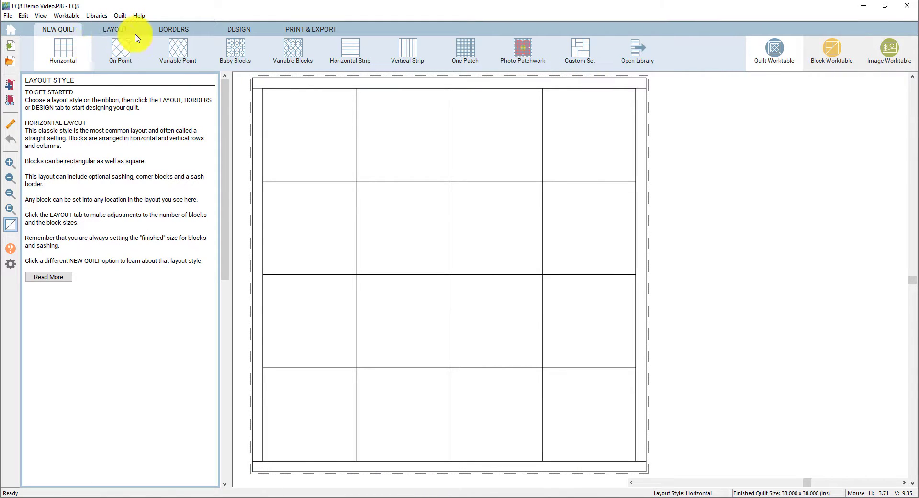
click(239, 30)
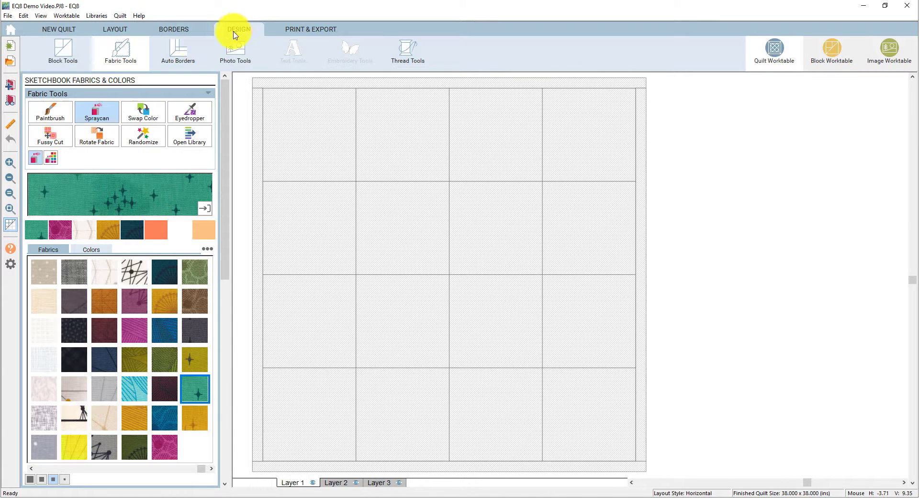
click(64, 55)
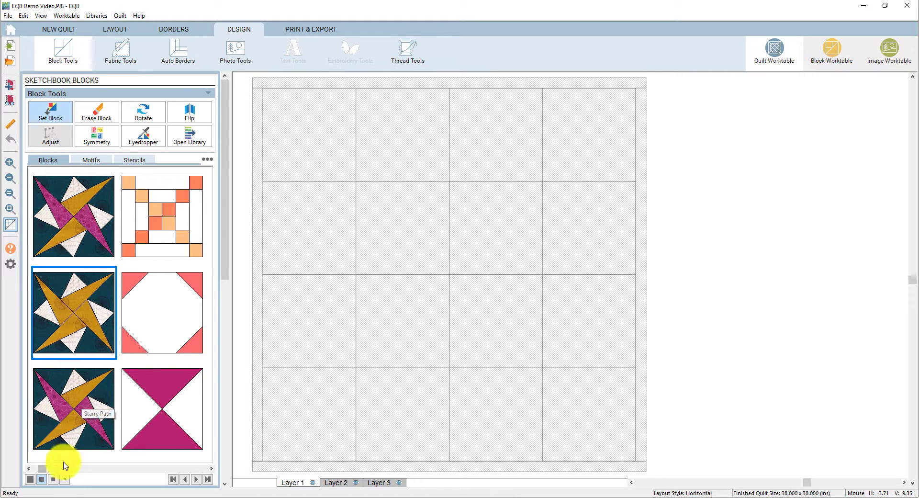
click(44, 472)
mouse_move(45, 474)
mouse_down()
mouse_move(204, 470)
mouse_move(172, 470)
mouse_up()
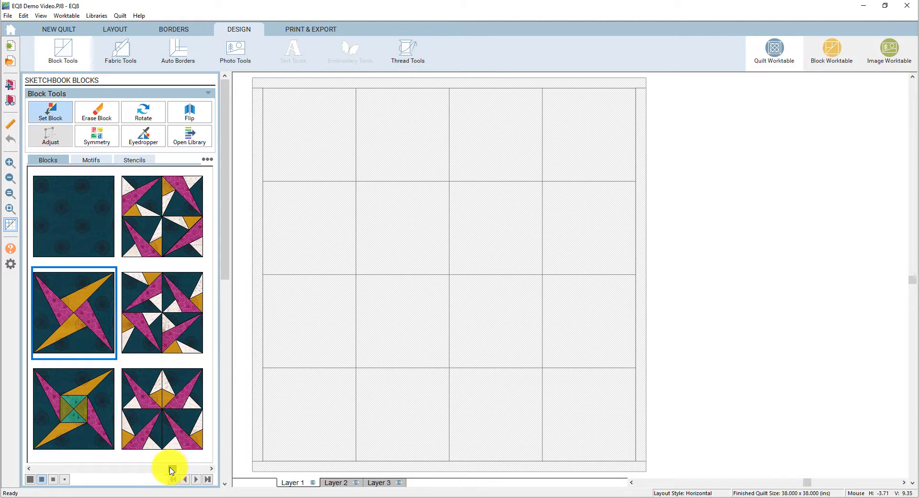
Step: Set the edited star block in row 1 column 1 and the three Clip & Flip blocks in row 2 column 2, row 3 column 1 and row 4 column 3
click(70, 321)
click(314, 139)
click(183, 223)
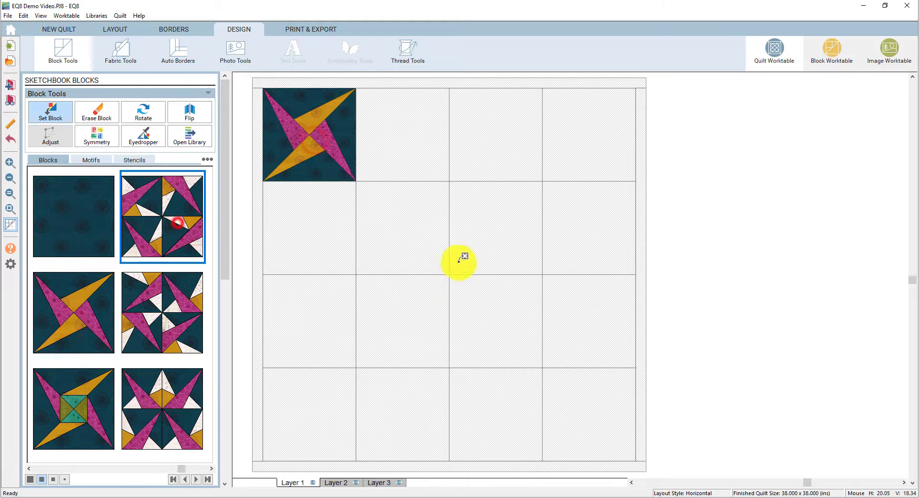
click(400, 243)
click(177, 327)
click(303, 327)
click(172, 421)
click(475, 404)
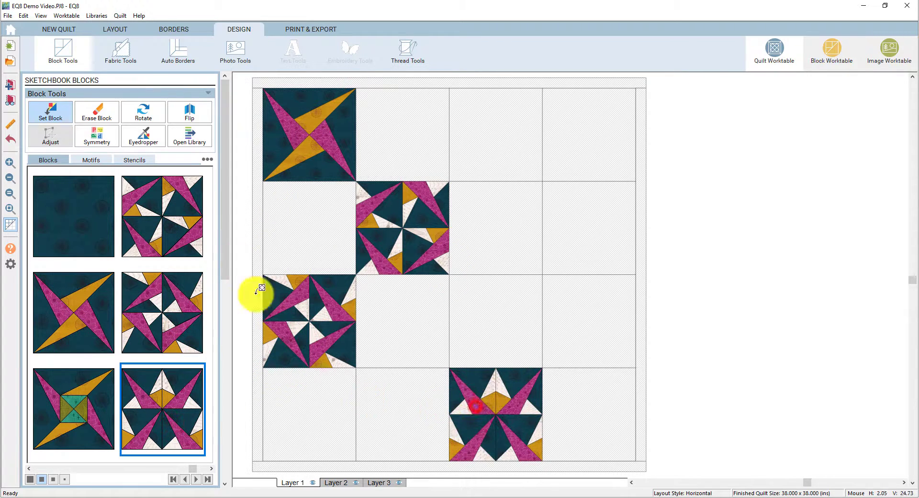
Step: Fill every block space of the quilt with the large-tile Kaleidoscope block and add the quilt to the sketchbook
click(211, 467)
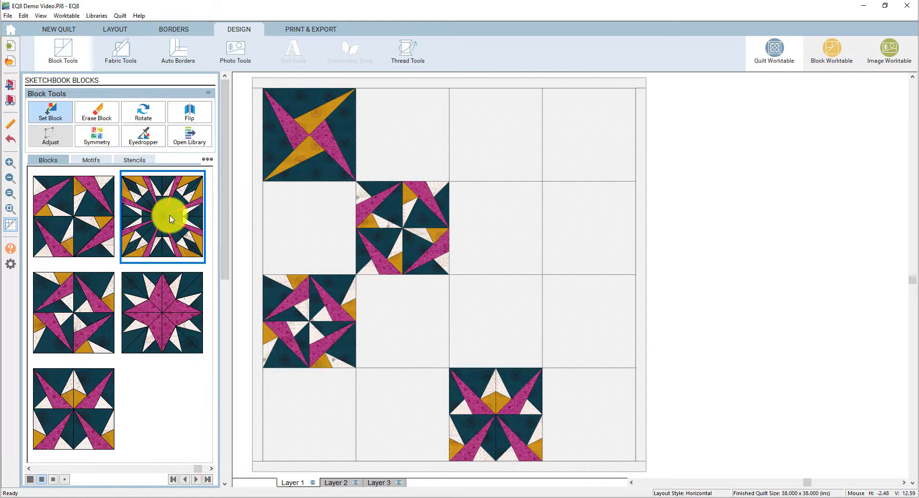
click(522, 139)
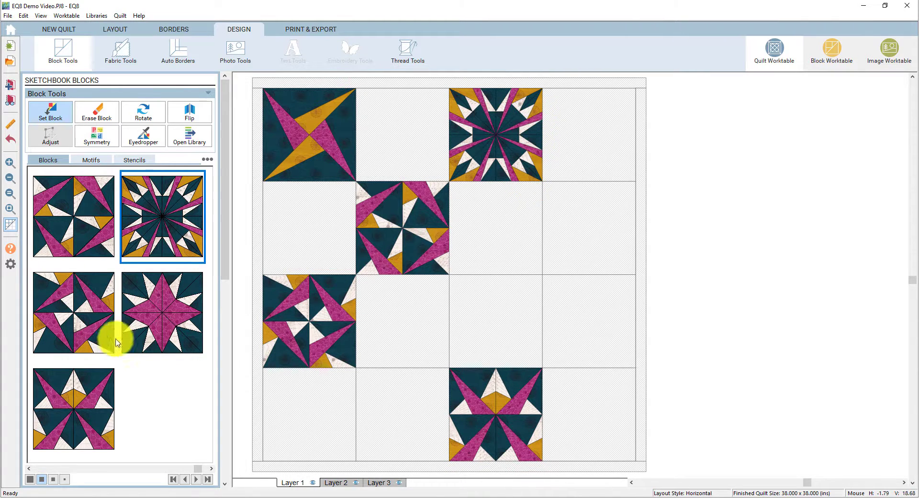
ctrl+click(500, 218)
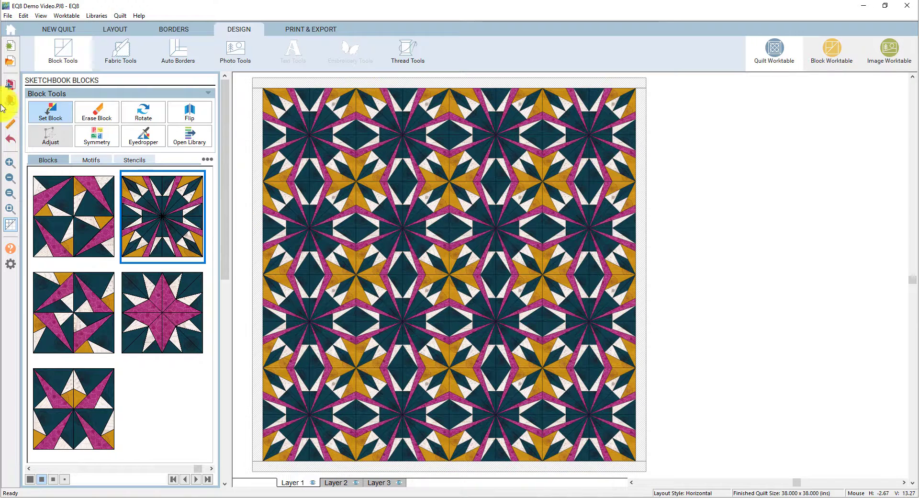
click(9, 86)
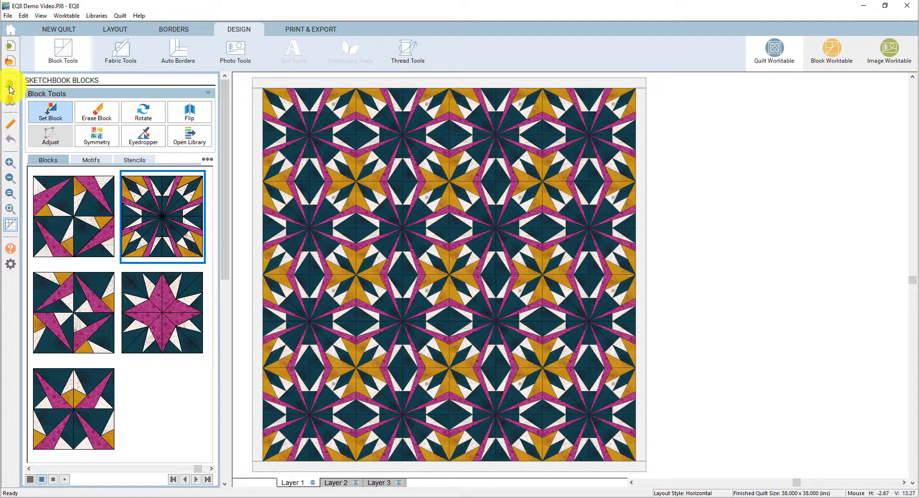
Step: Return to the home screen and view the Learn page's help articles, lessons and tutorial options
click(12, 32)
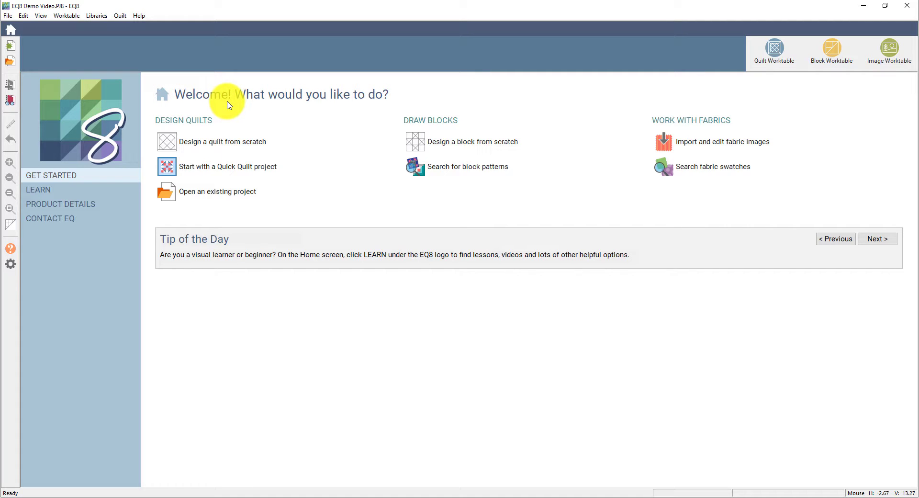
click(41, 191)
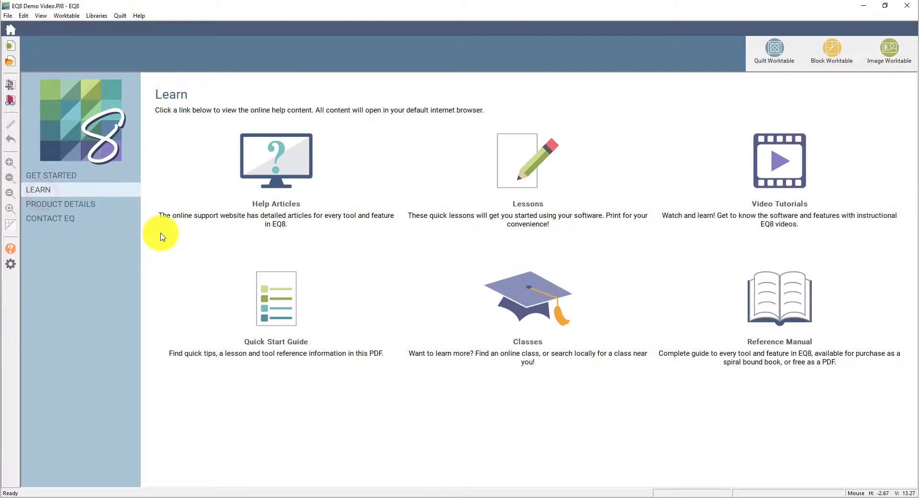